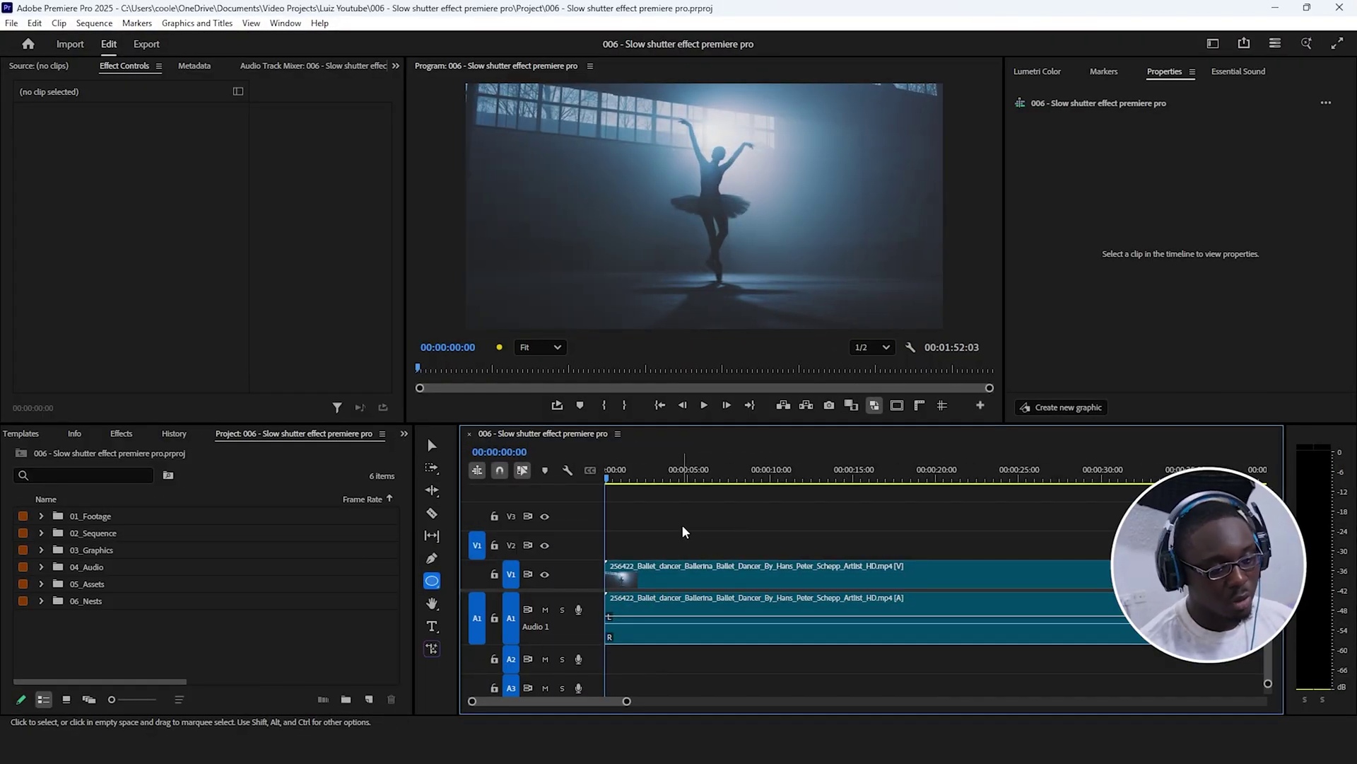
Step: Apply Video Effects > Time > Echo to the ballet clip on V1 and preview it
{"action": "left_click", "coordinate": [127, 434]}
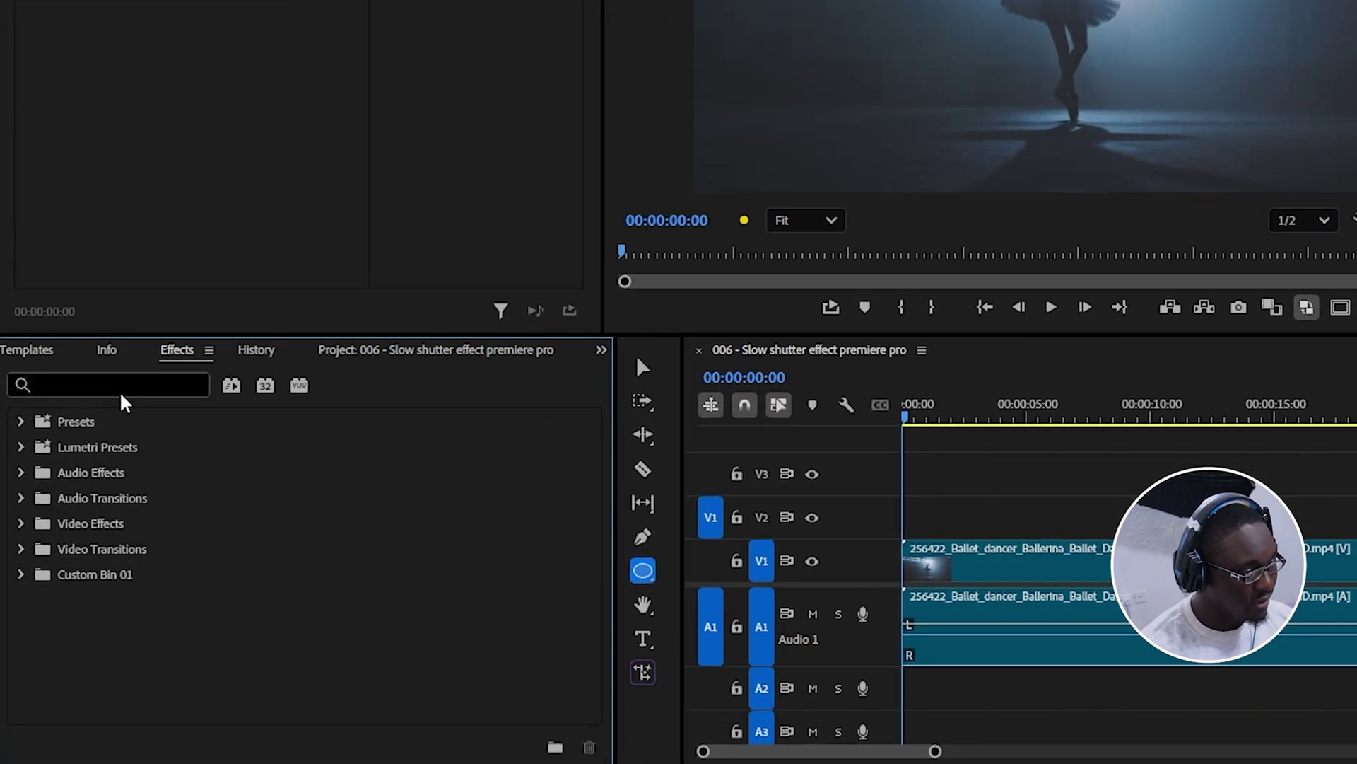
{"action": "left_click", "coordinate": [117, 389]}
{"action": "type", "text": "echo"}
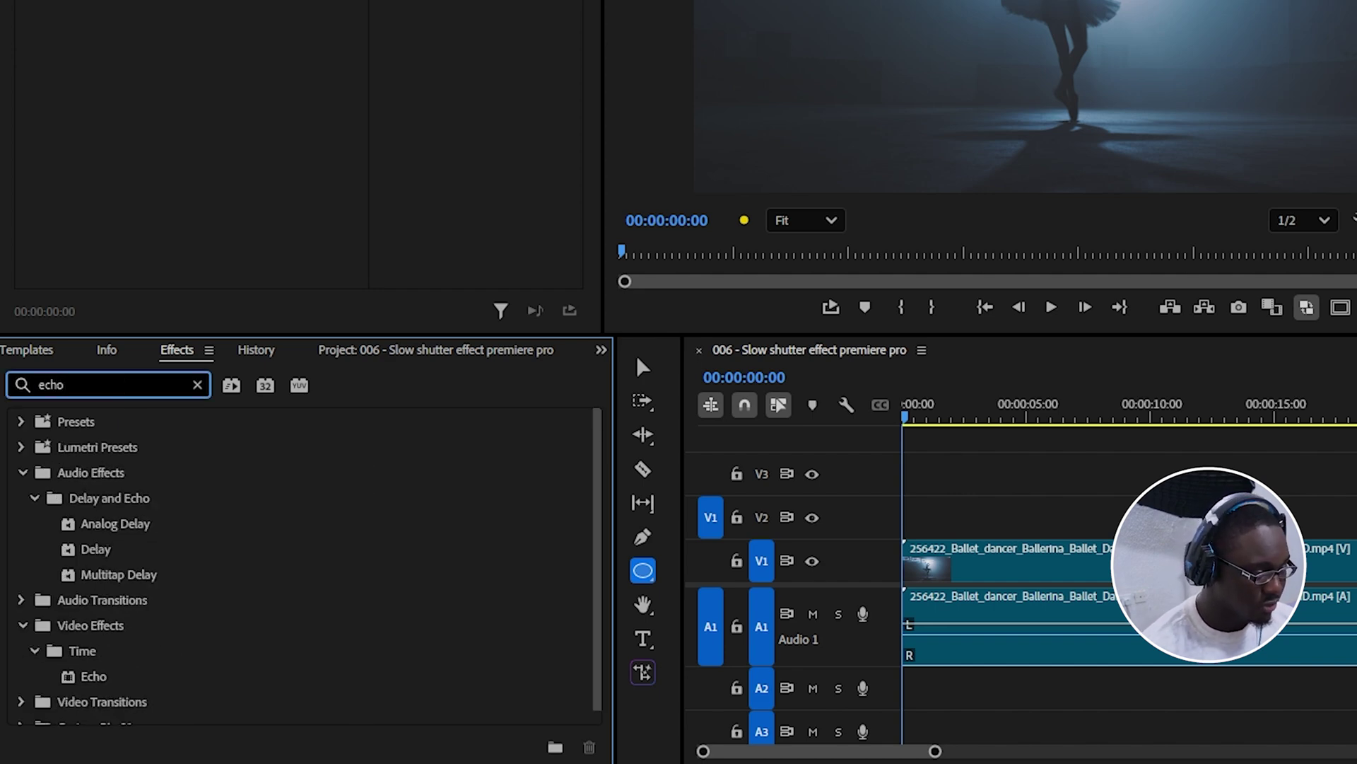
{"action": "left_click_drag", "start_coordinate": [80, 676], "coordinate": [1016, 582]}
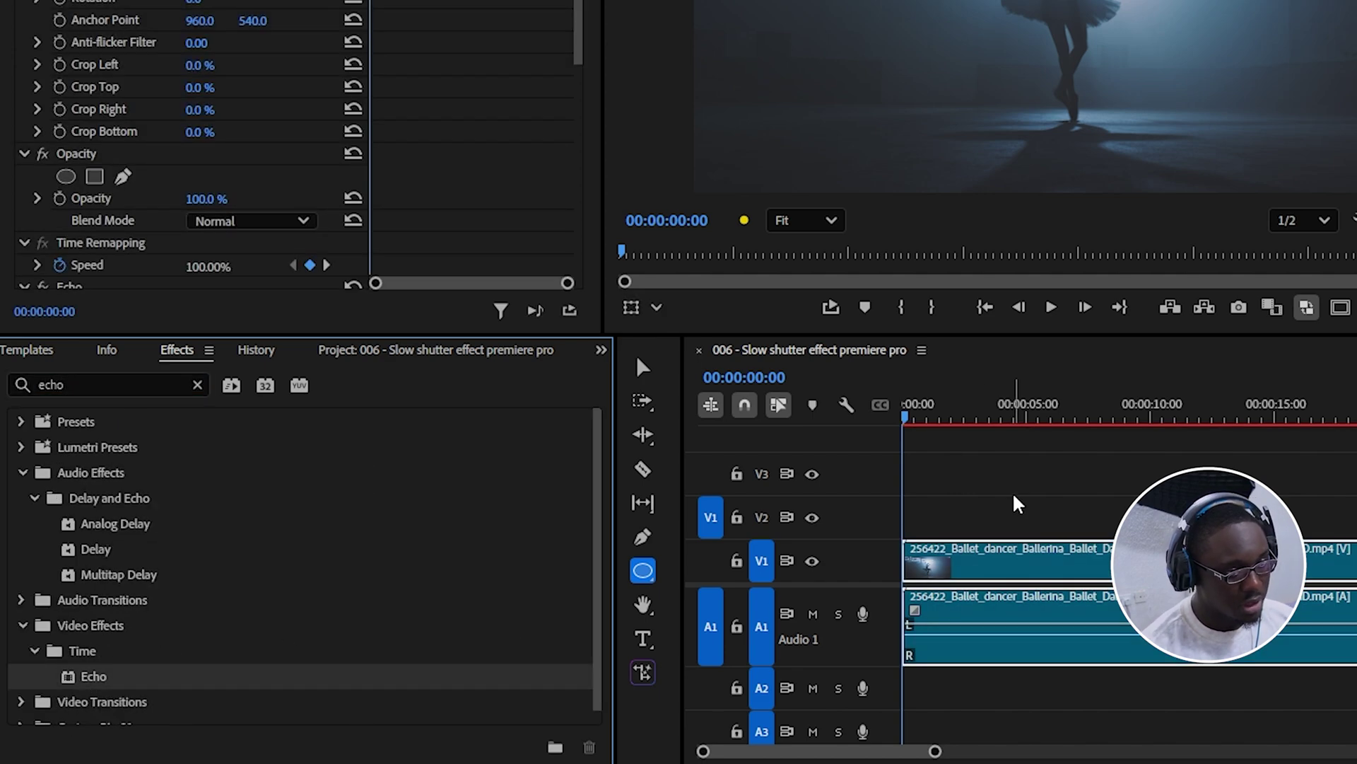
{"action": "key", "text": "space"}
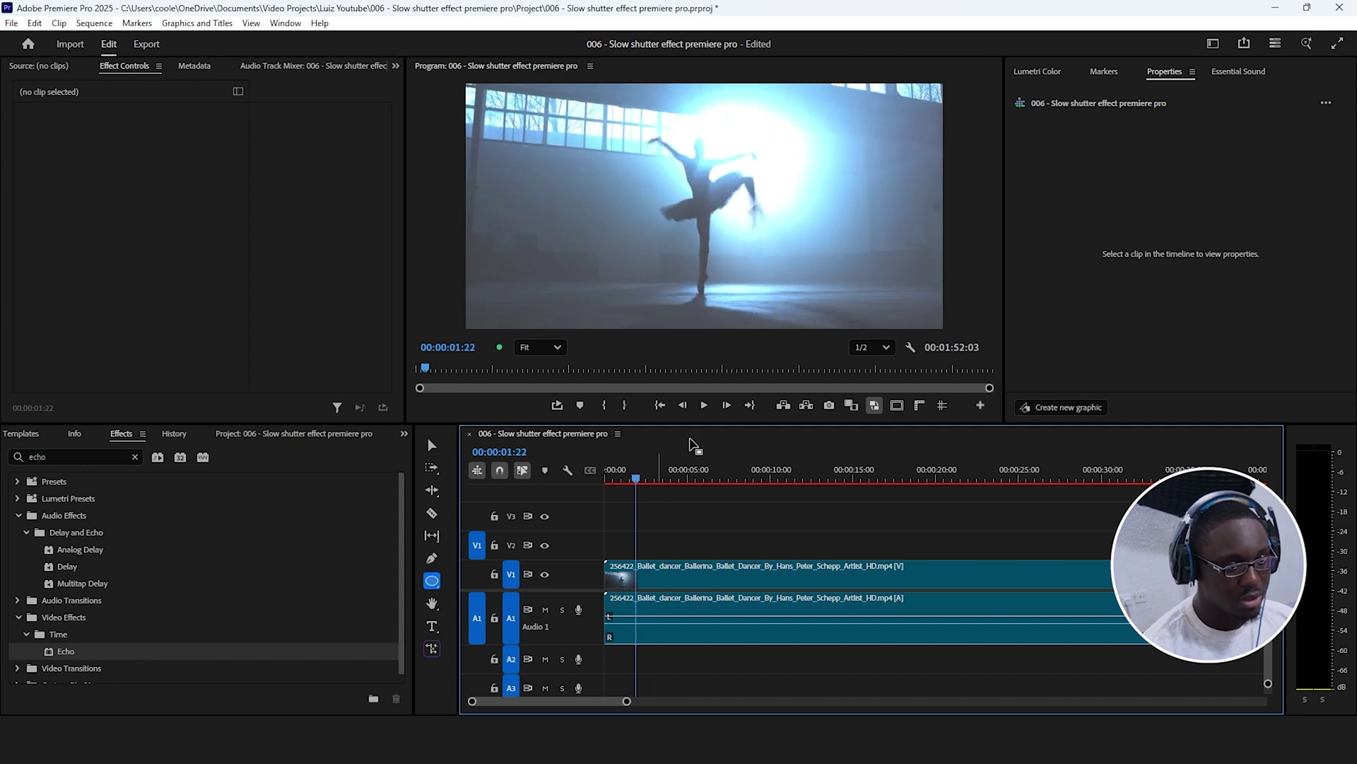
{"action": "left_click", "coordinate": [778, 574]}
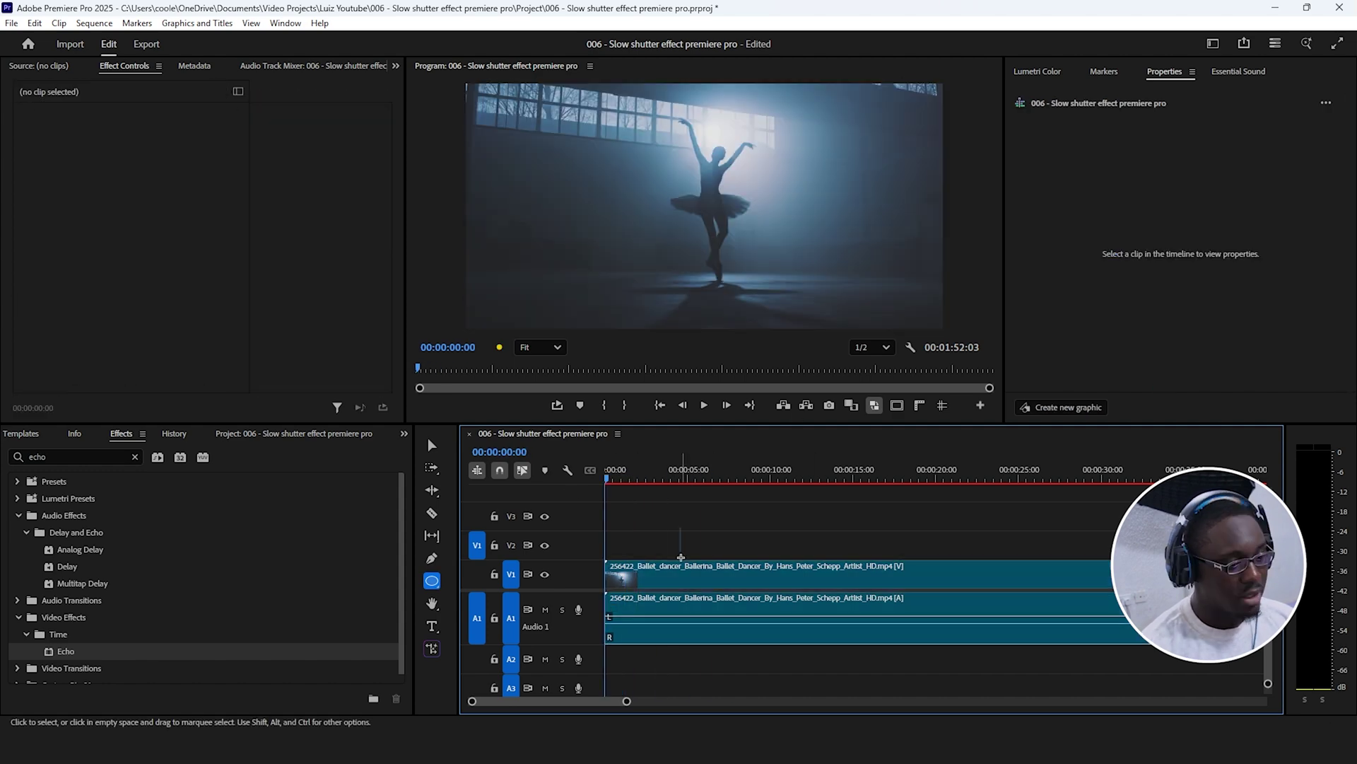
{"action": "left_click", "coordinate": [777, 574]}
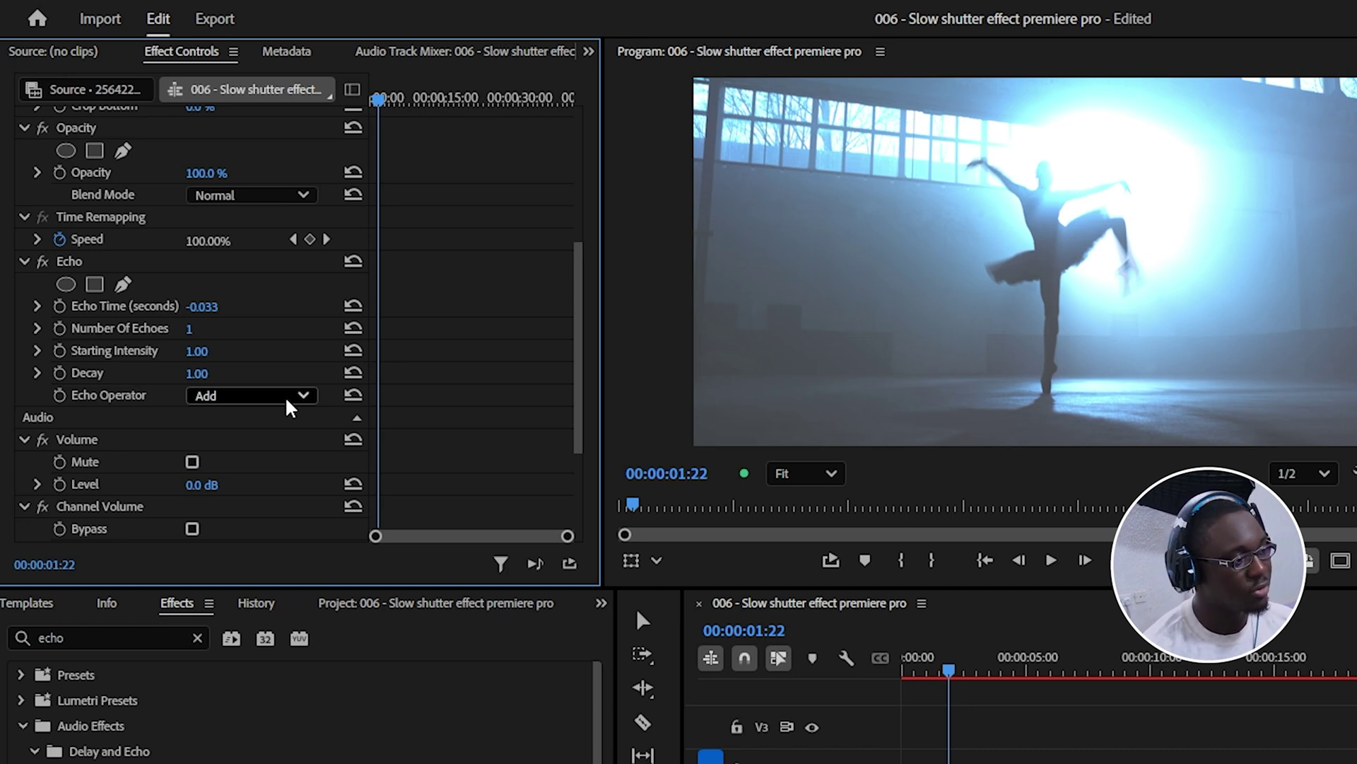
Step: Set the ballet Echo's operator to Screen and fit the preview to the frame
{"action": "left_click", "coordinate": [288, 399]}
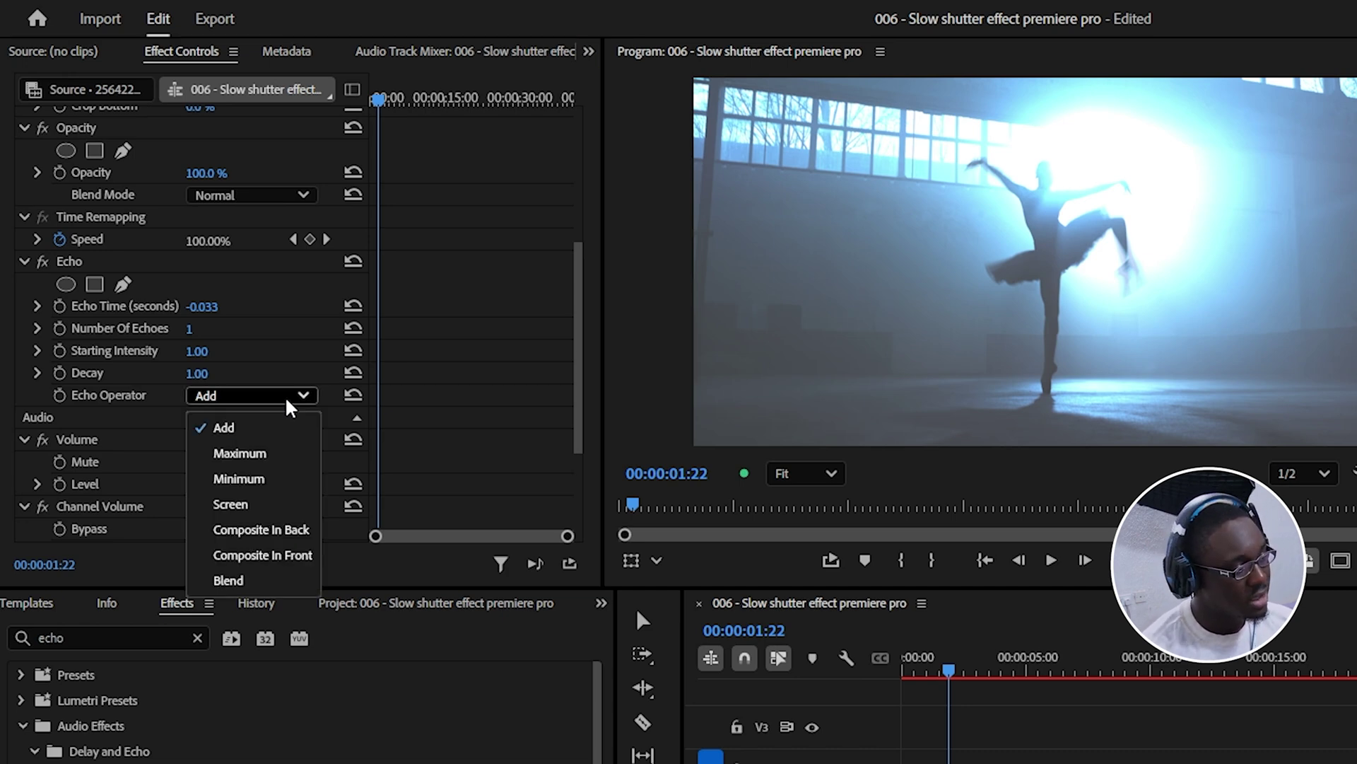
{"action": "left_click", "coordinate": [233, 504]}
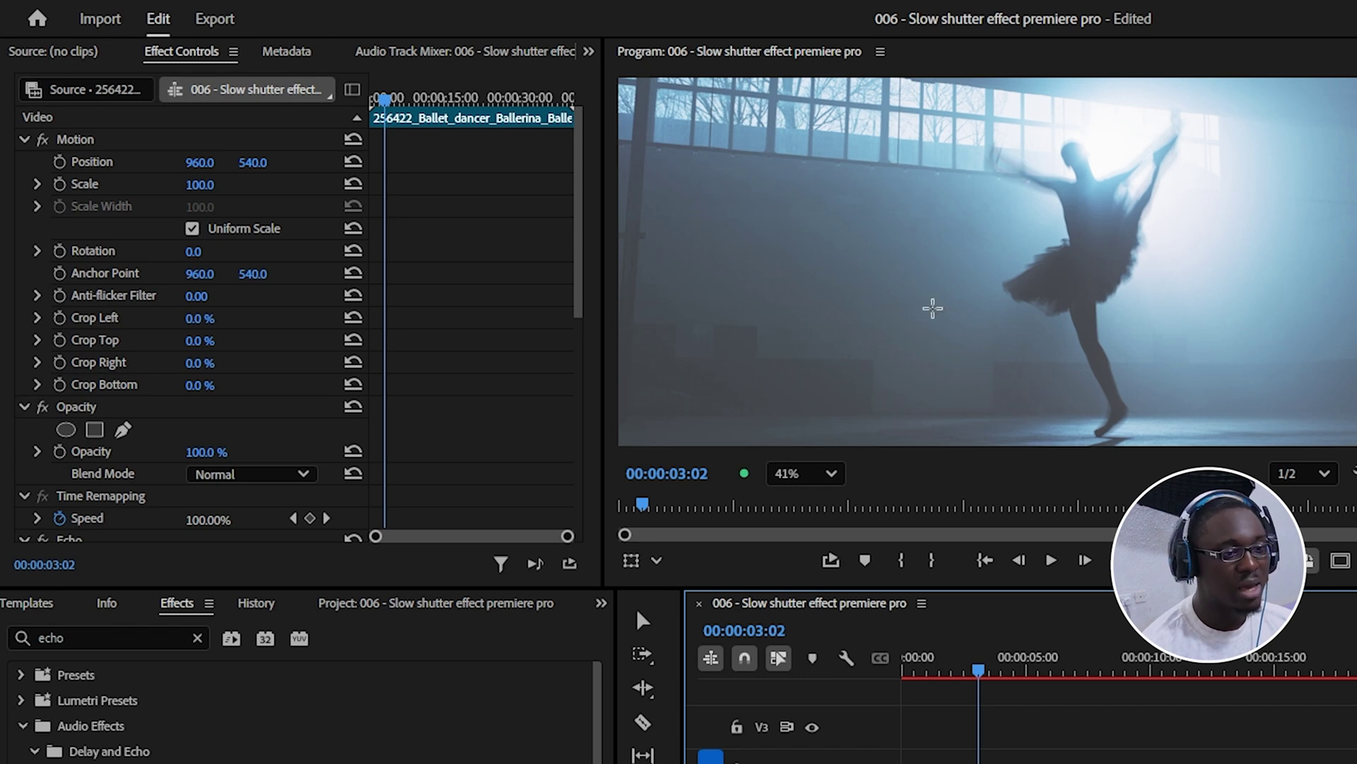
{"action": "left_click", "coordinate": [831, 473]}
{"action": "left_click", "coordinate": [785, 490]}
{"action": "scroll", "coordinate": [139, 362], "scroll_direction": "down", "scroll_amount": 6}
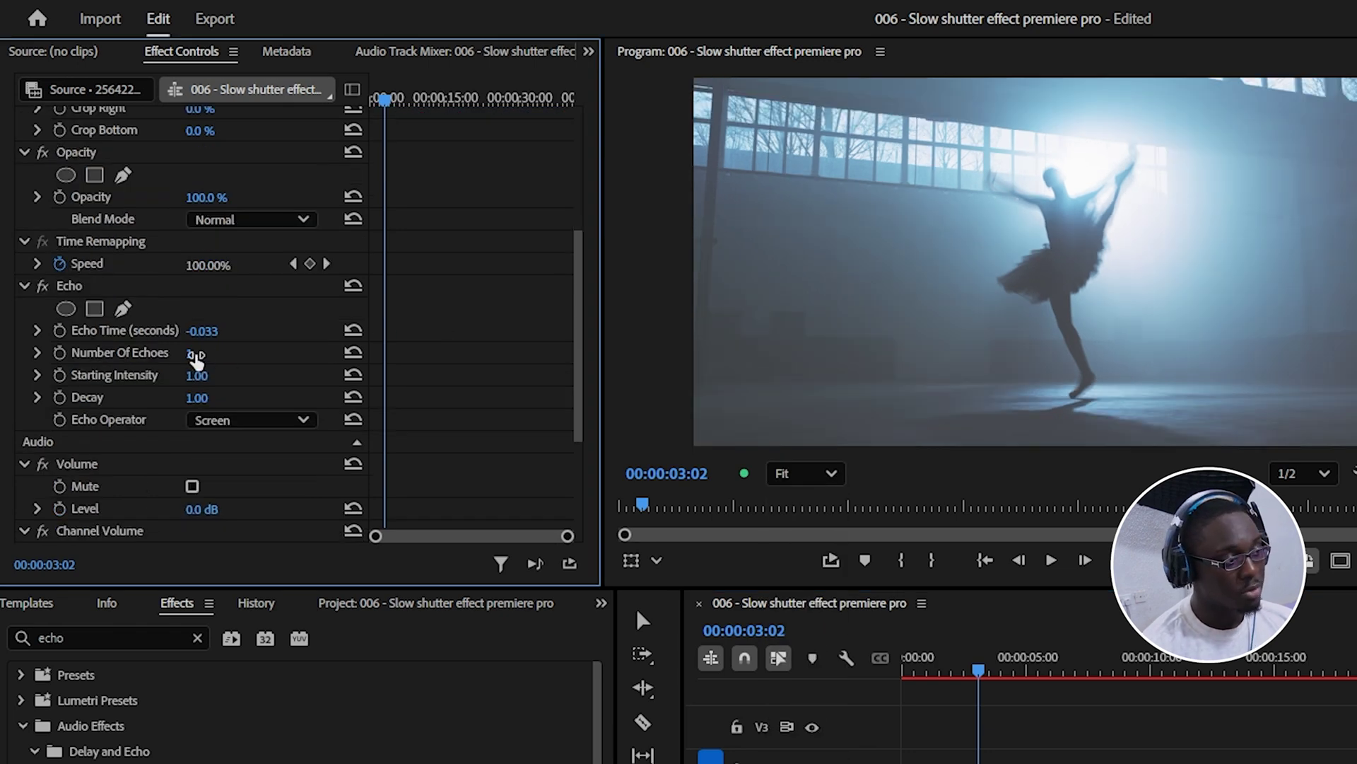
Step: Set Number Of Echoes to 3, lower Starting Intensity to 0.56, and preview the trails
{"action": "left_click", "coordinate": [196, 355]}
{"action": "type", "text": "3"}
{"action": "key", "text": "Return"}
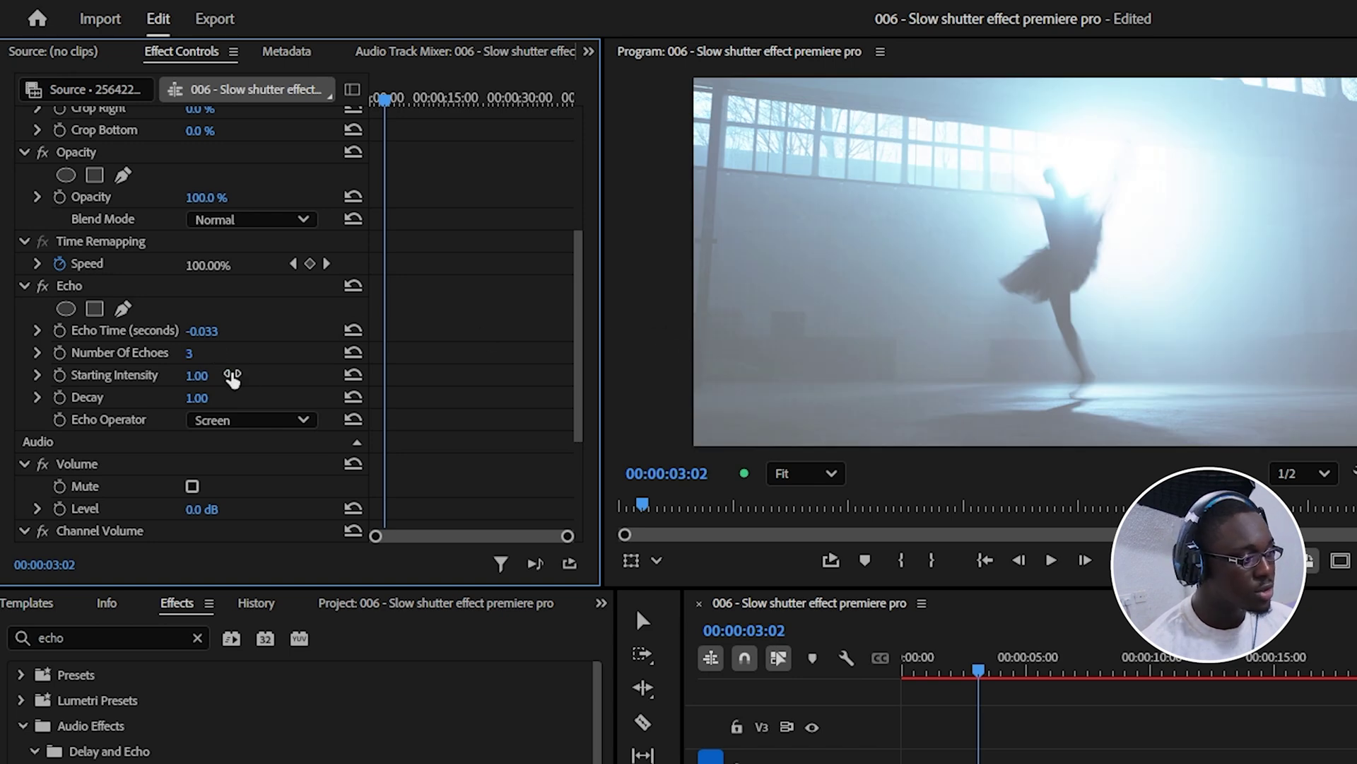
{"action": "mouse_move", "coordinate": [205, 382]}
{"action": "left_mouse_down"}
{"action": "mouse_move", "coordinate": [187, 382]}
{"action": "mouse_move", "coordinate": [212, 397]}
{"action": "mouse_move", "coordinate": [176, 374]}
{"action": "mouse_move", "coordinate": [215, 382]}
{"action": "left_mouse_up"}
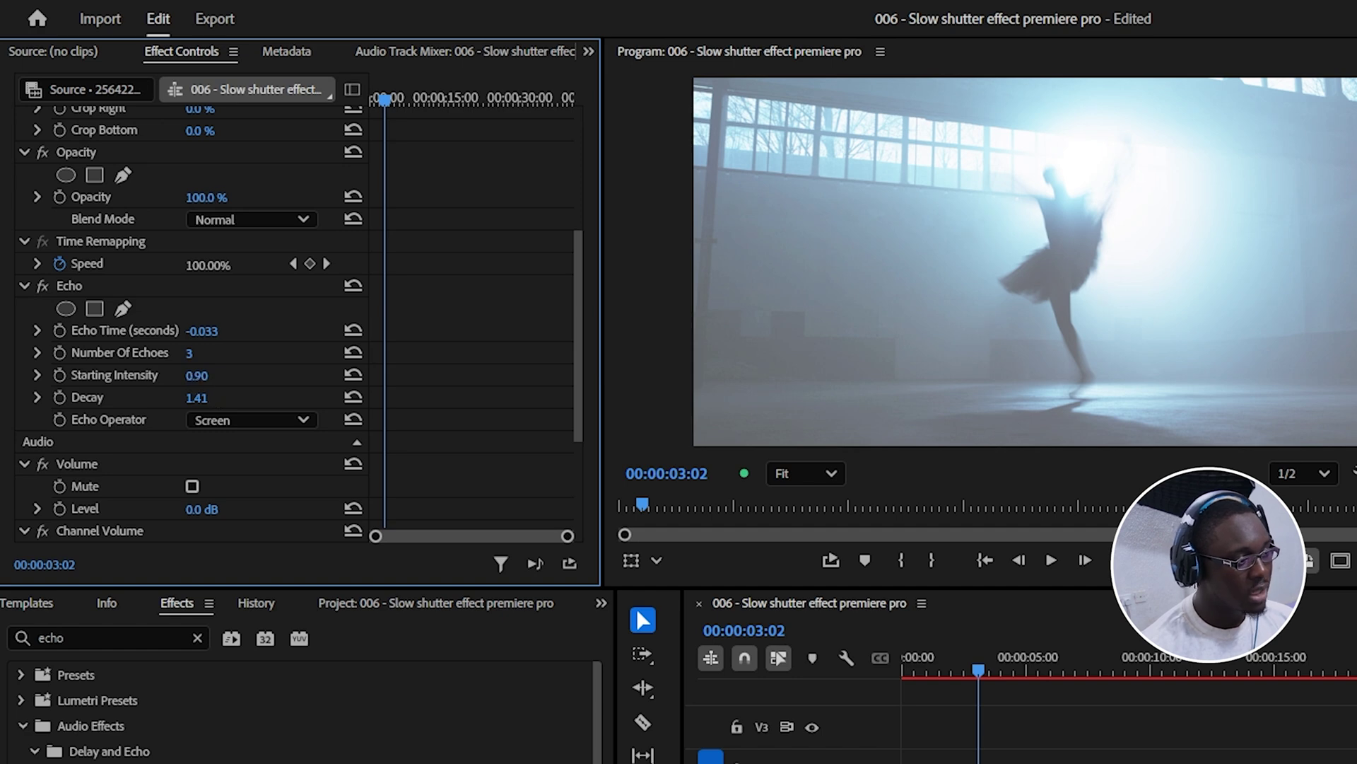
{"action": "left_click_drag", "start_coordinate": [198, 375], "coordinate": [187, 375]}
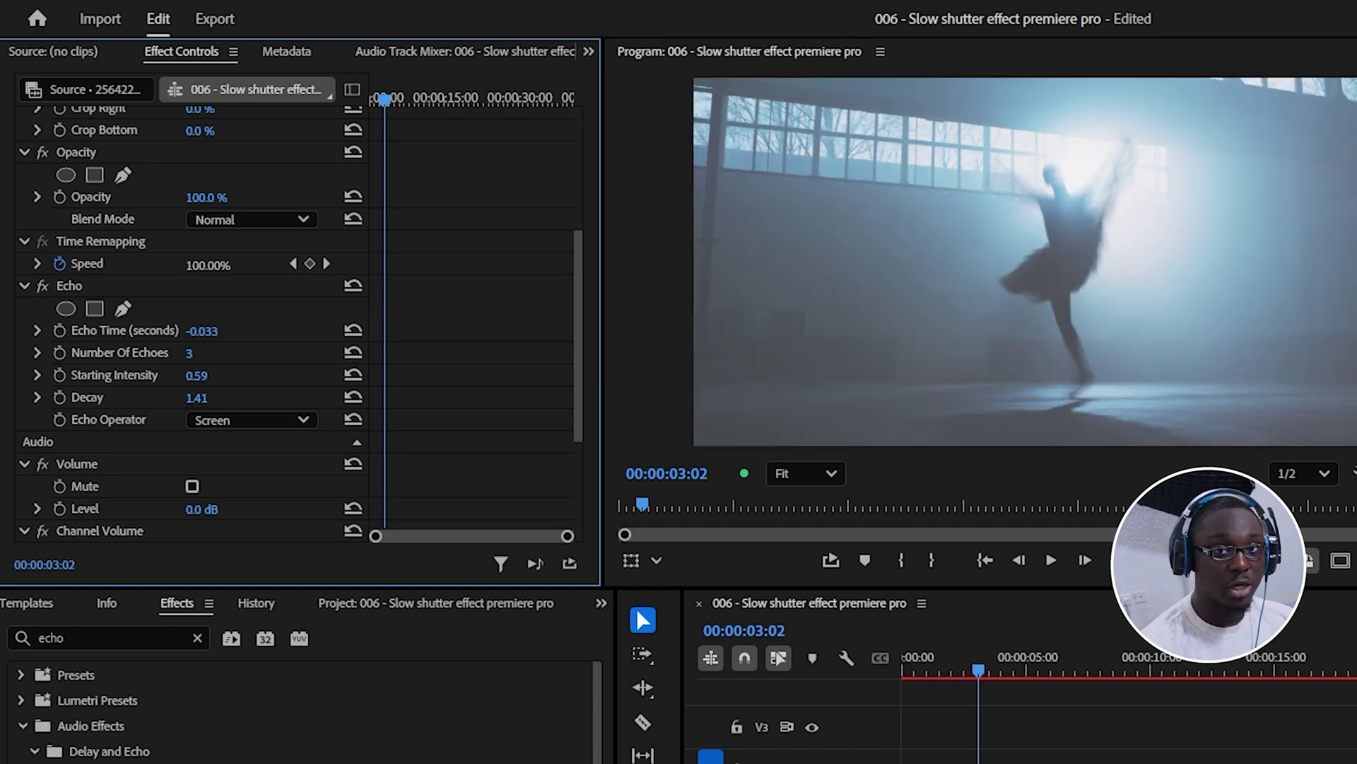
{"action": "left_click_drag", "start_coordinate": [196, 375], "coordinate": [172, 356]}
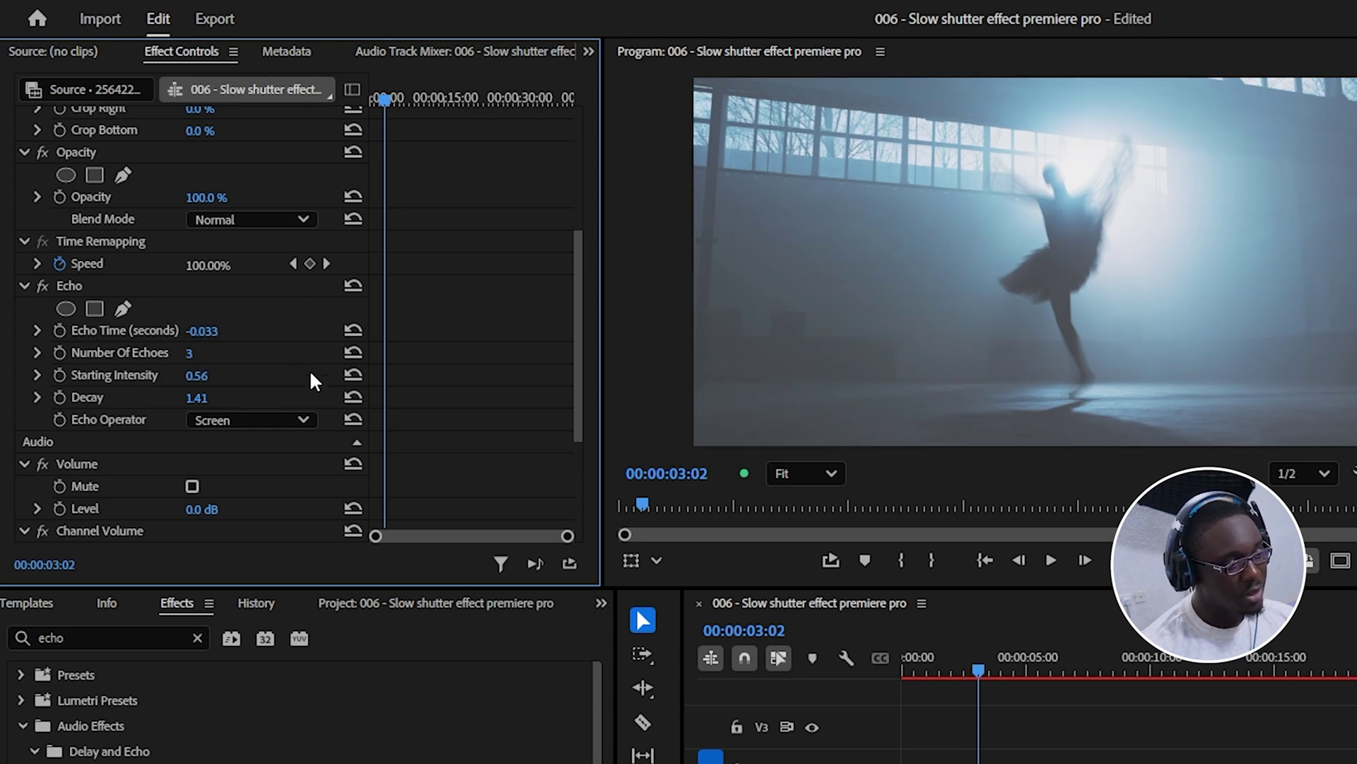
{"action": "left_click", "coordinate": [1084, 718]}
{"action": "key", "text": "space"}
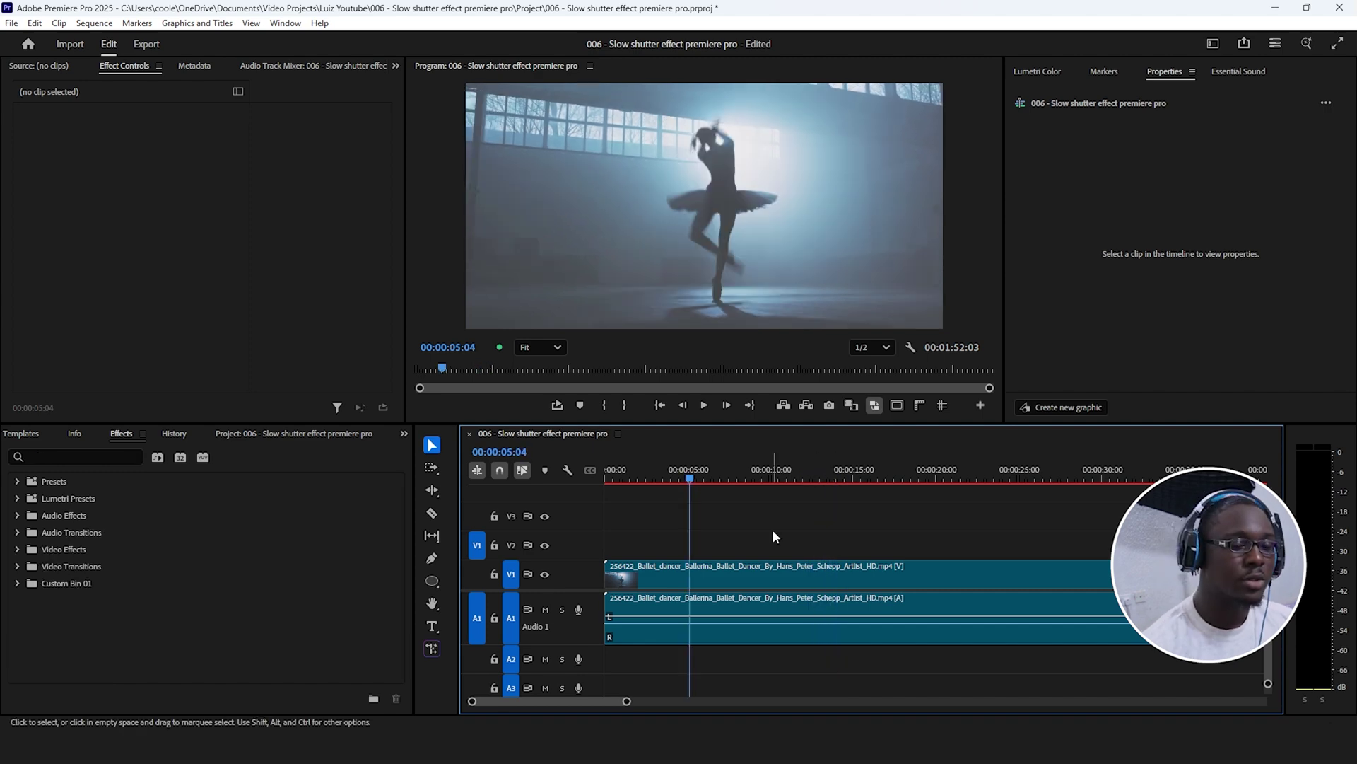
Step: Add Posterize Time to the ballet clip with a 12 fps frame rate and preview
{"action": "left_click", "coordinate": [90, 458]}
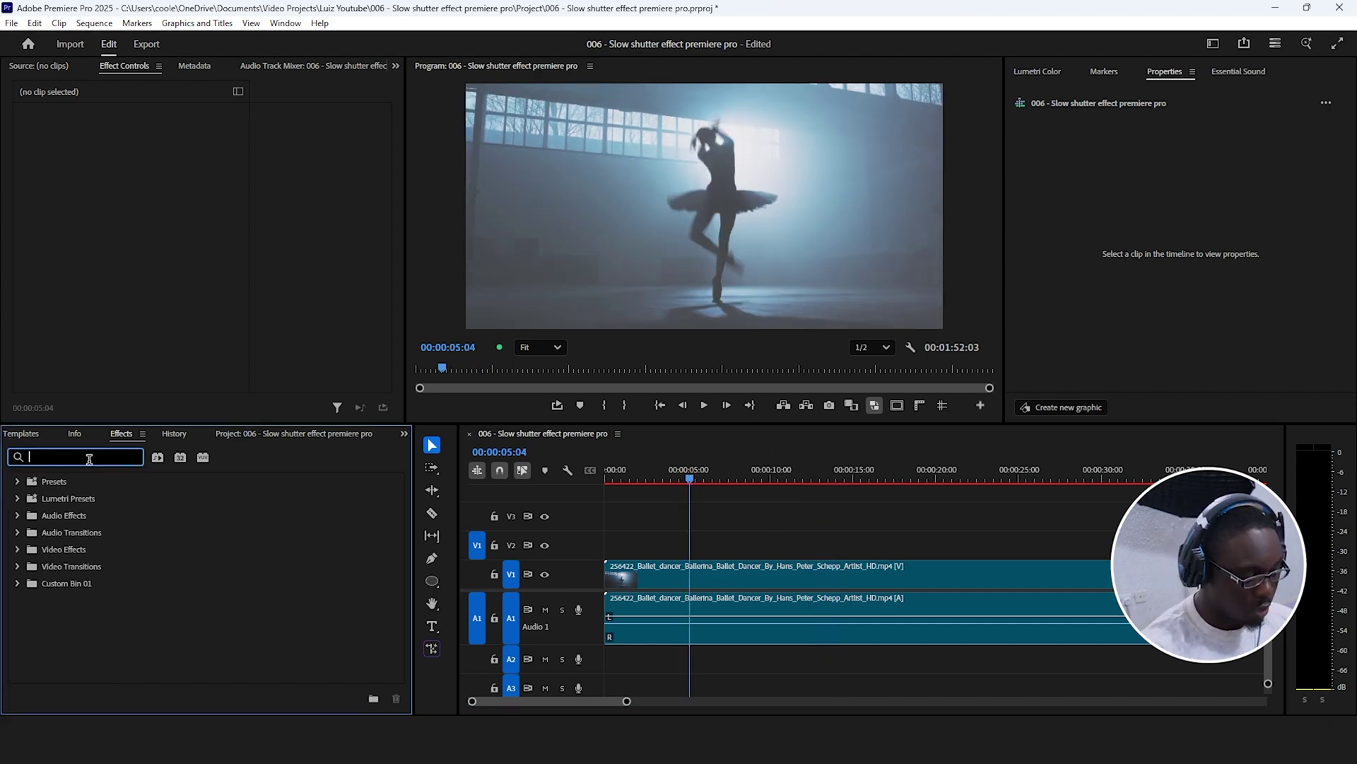
{"action": "type", "text": "poster"}
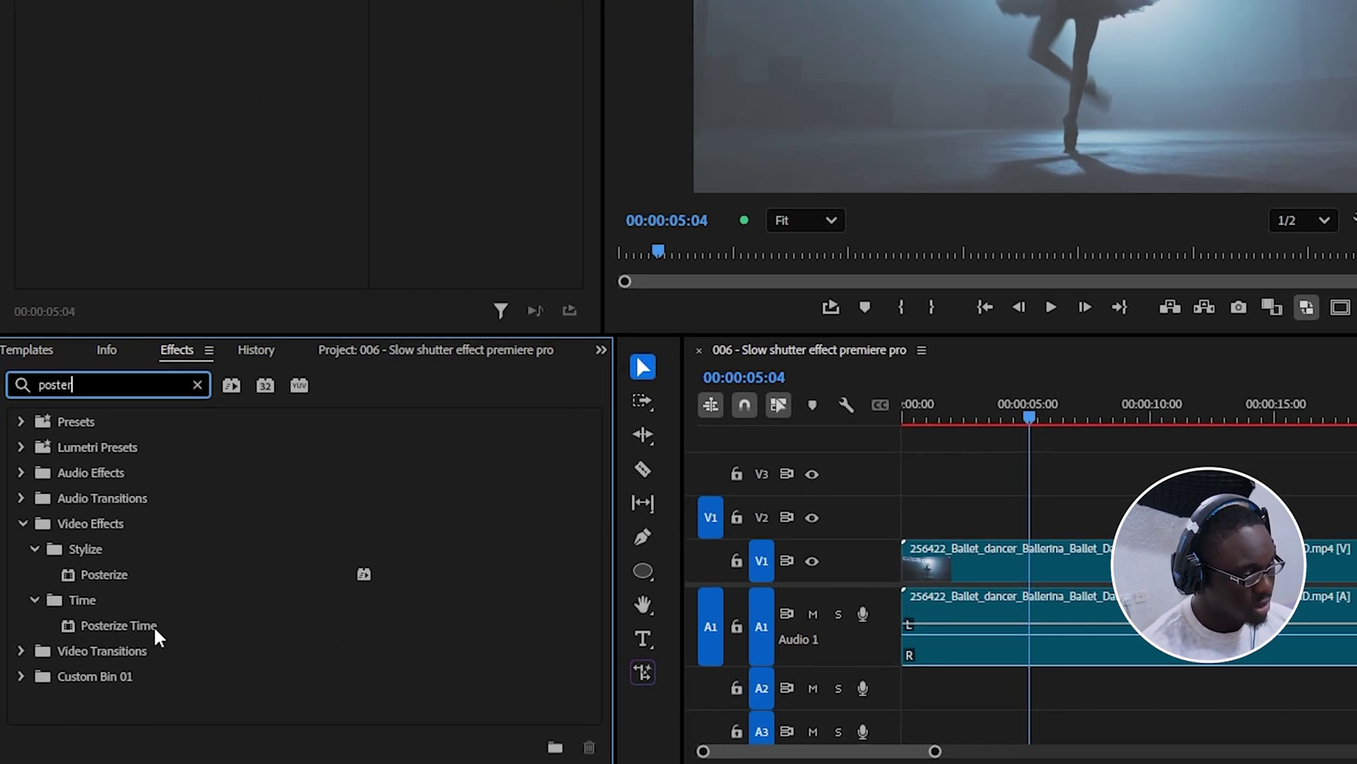
{"action": "left_click_drag", "start_coordinate": [157, 634], "coordinate": [976, 566]}
{"action": "scroll", "coordinate": [519, 82], "scroll_direction": "down", "scroll_amount": 4}
{"action": "scroll", "coordinate": [519, 82], "scroll_direction": "down", "scroll_amount": 3}
{"action": "left_click", "coordinate": [212, 158]}
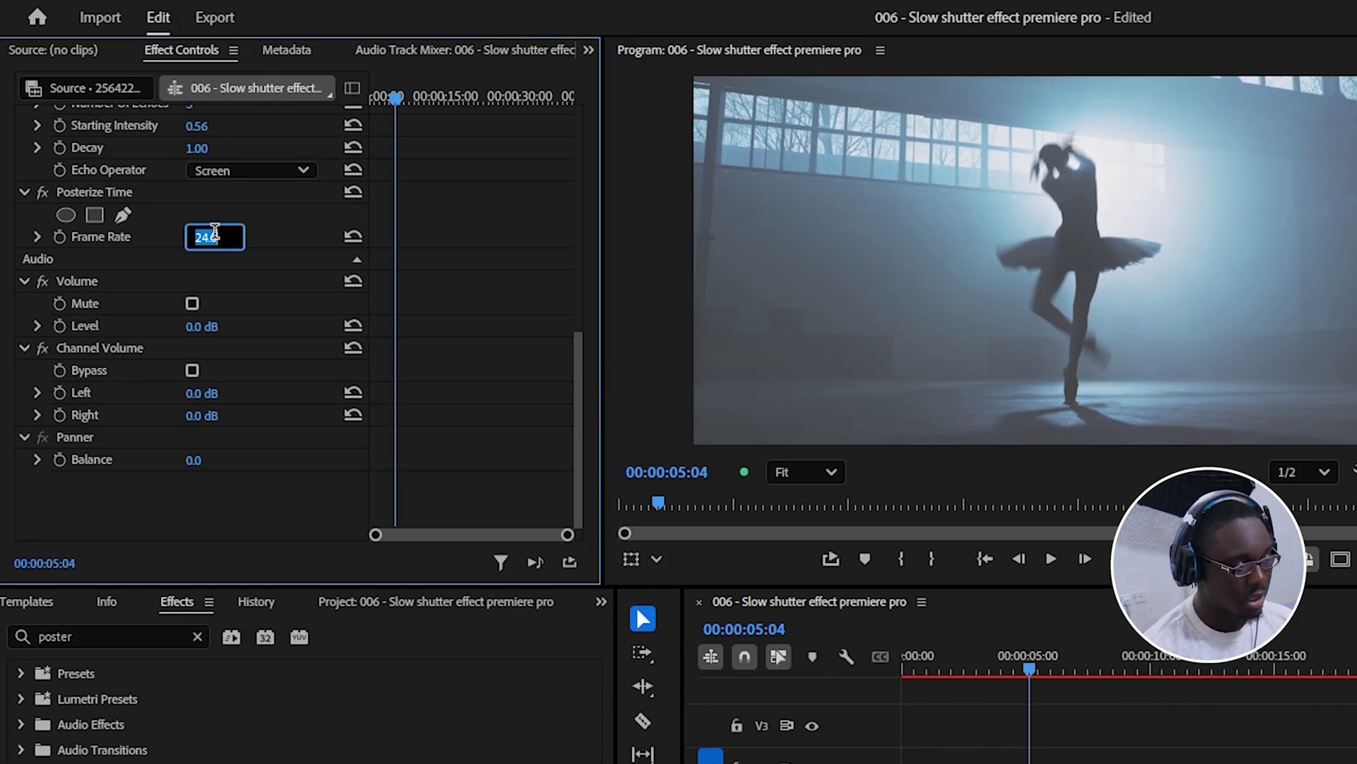
{"action": "type", "text": "12"}
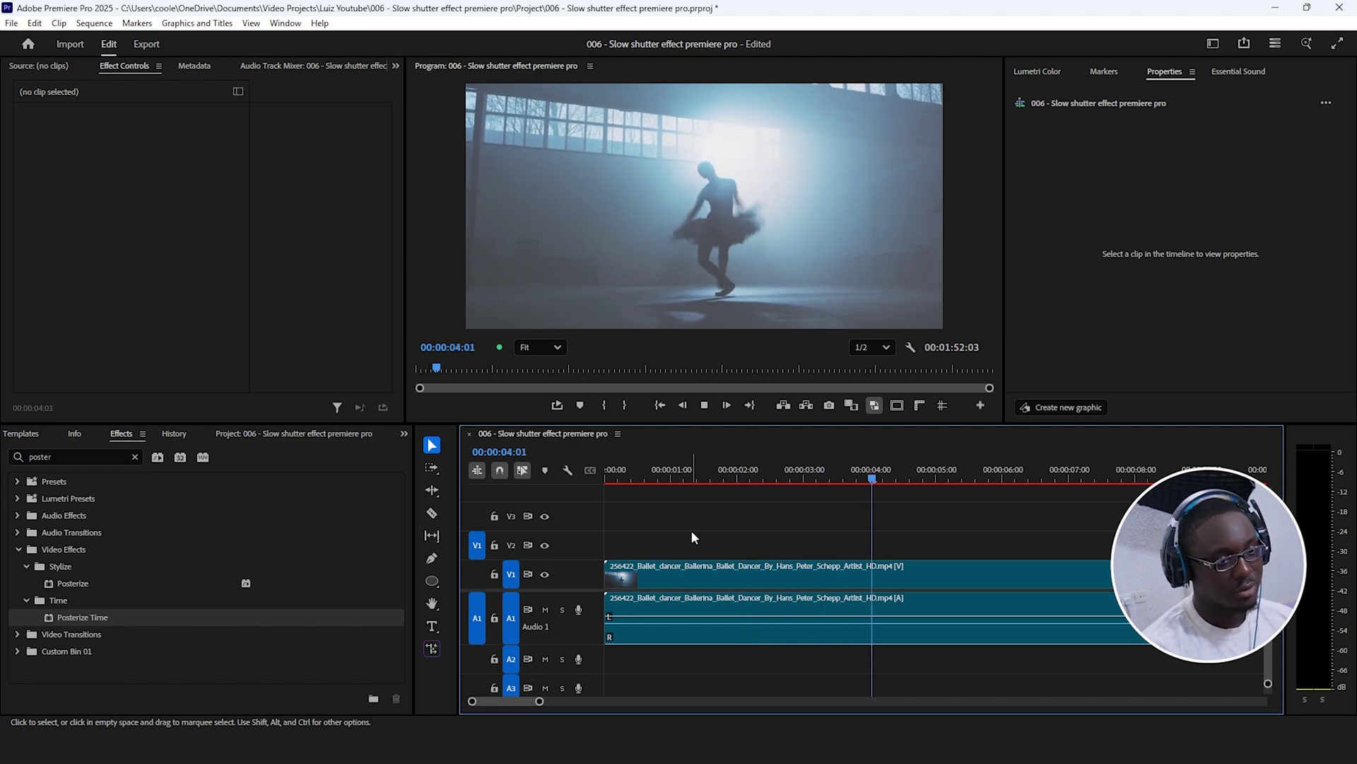
{"action": "key", "text": "space"}
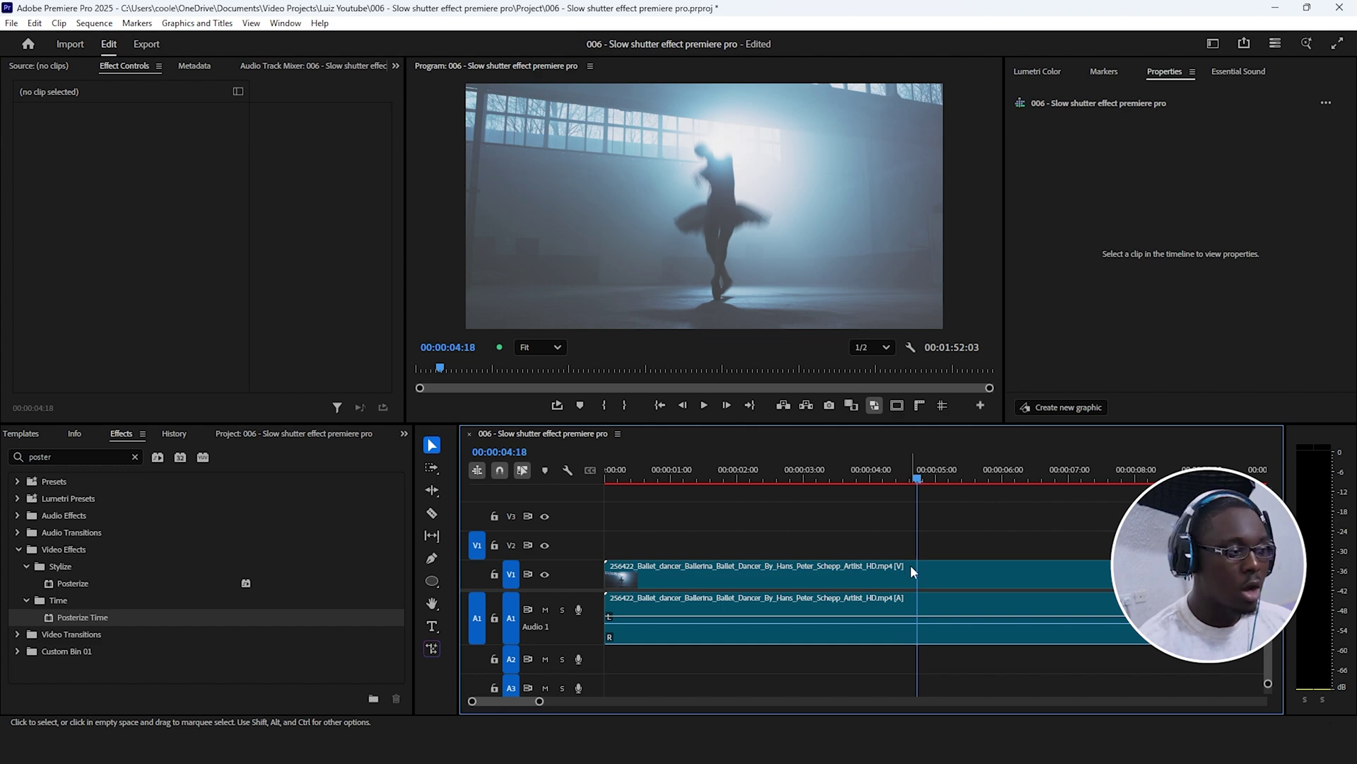
{"action": "left_click", "coordinate": [910, 566]}
Step: Copy the ballet clip's Echo effect and paste it onto the city dance clip
{"action": "left_click", "coordinate": [96, 228]}
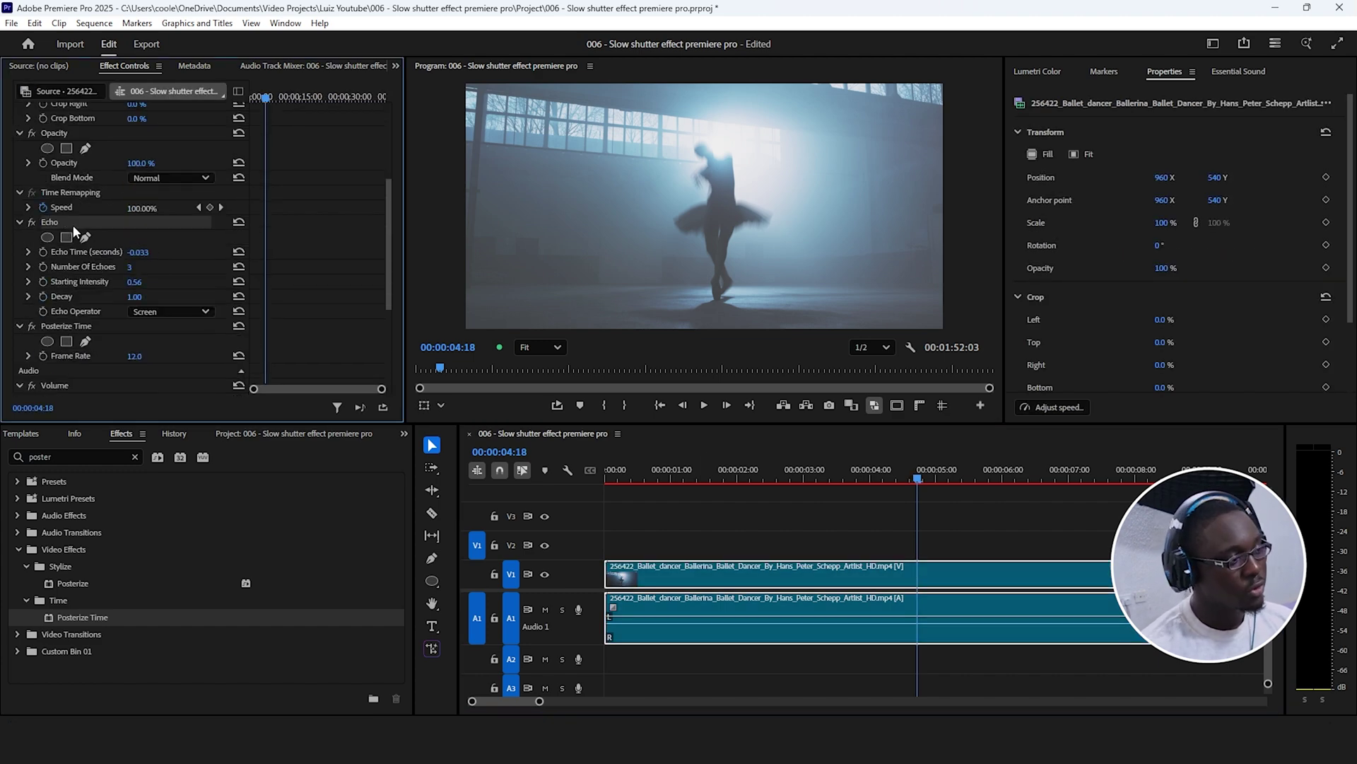
{"action": "right_click", "coordinate": [74, 225]}
{"action": "left_click", "coordinate": [92, 285]}
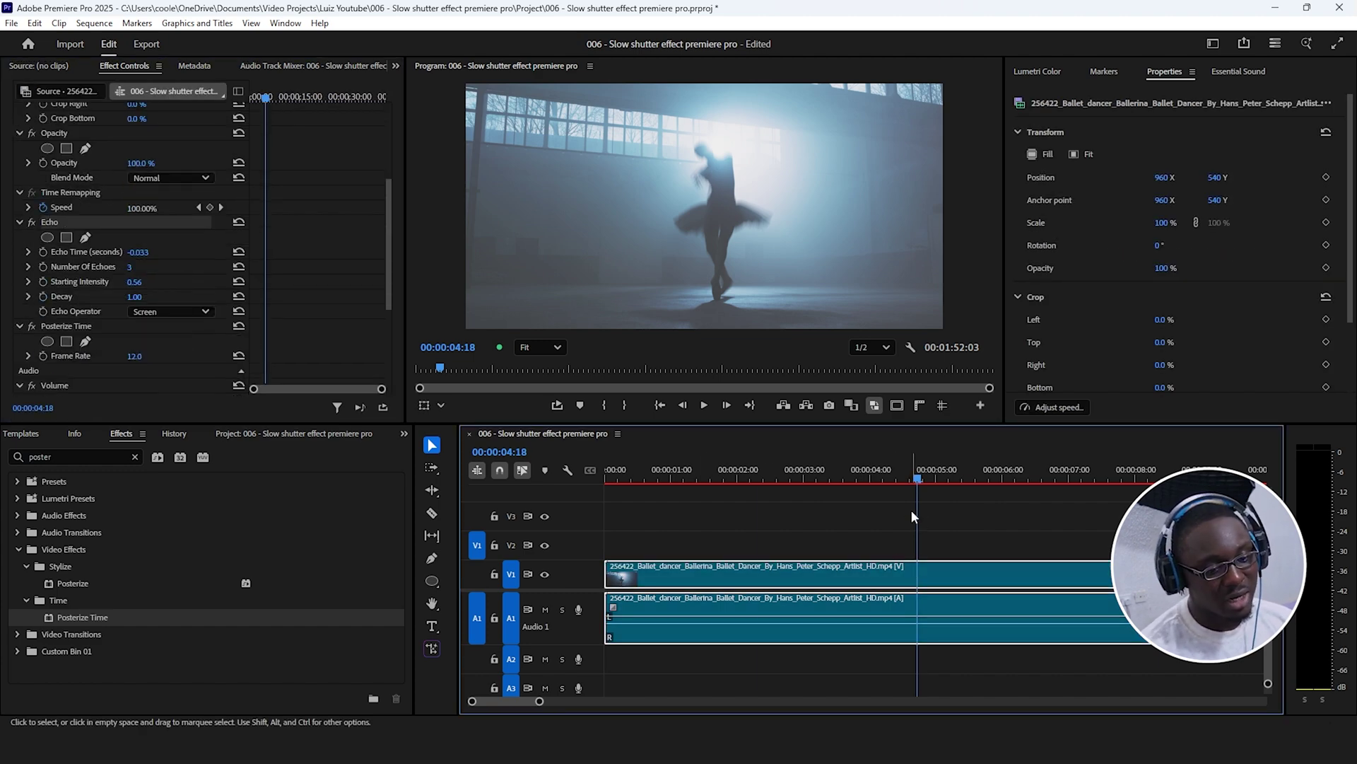
{"action": "key", "text": "minus"}
{"action": "key", "text": "minus"}
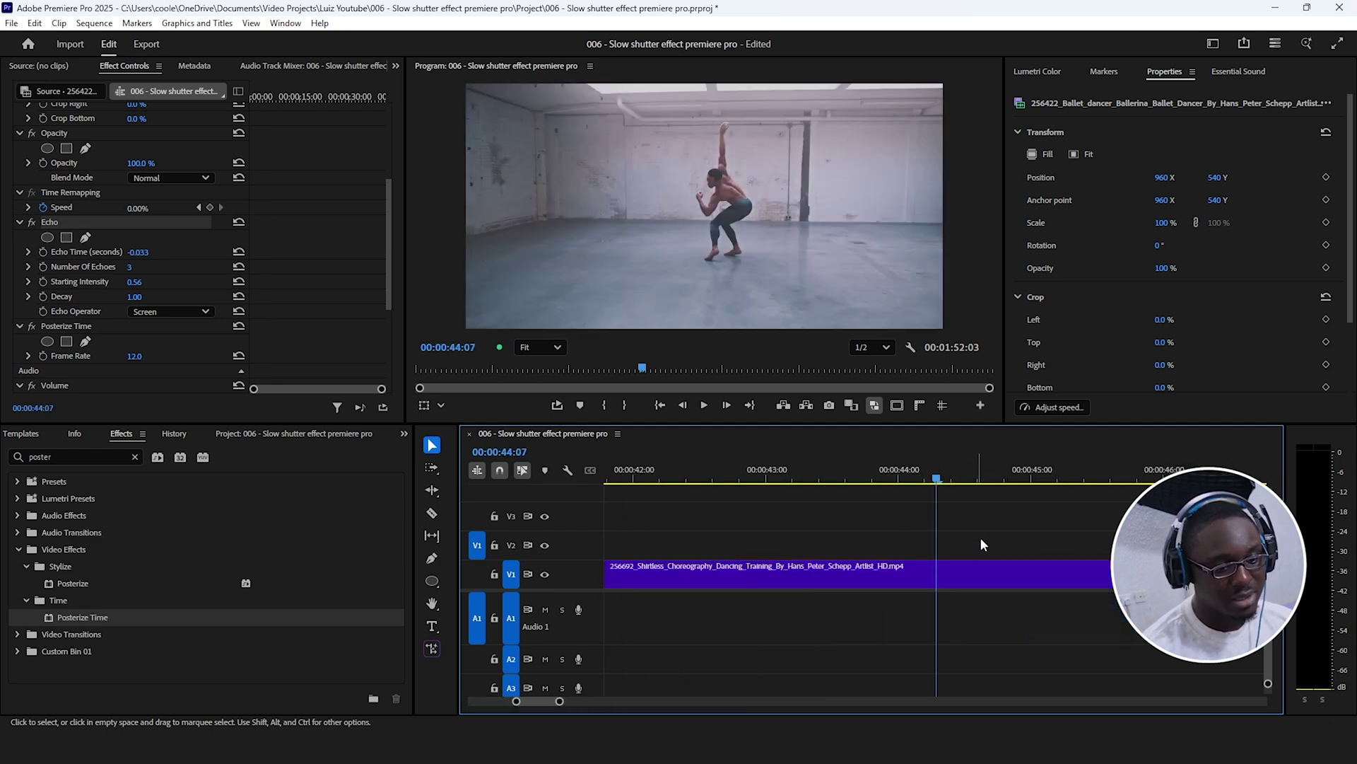
{"action": "left_click", "coordinate": [906, 566]}
{"action": "left_click", "coordinate": [886, 570], "text": "shift"}
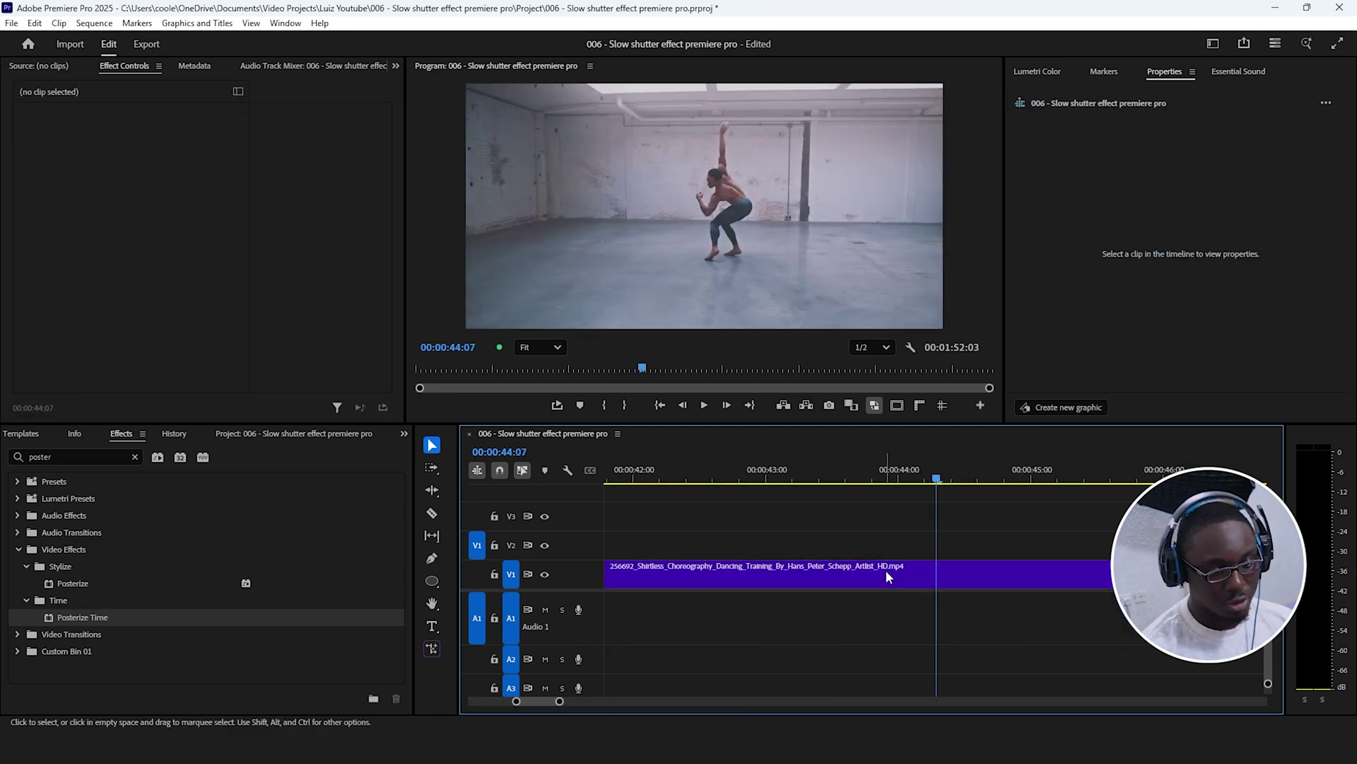
{"action": "left_click", "coordinate": [885, 570]}
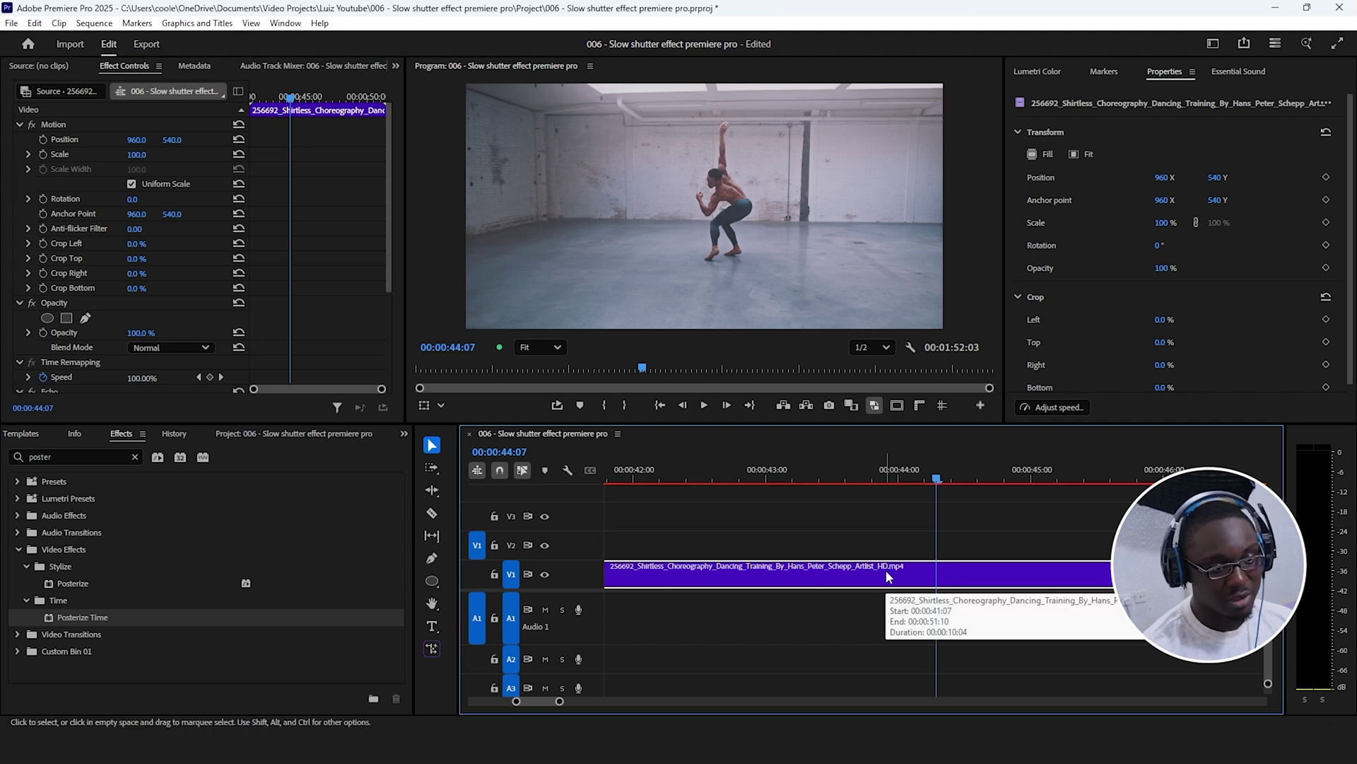
{"action": "key", "text": "space"}
{"action": "left_click", "coordinate": [620, 548]}
{"action": "key", "text": "minus"}
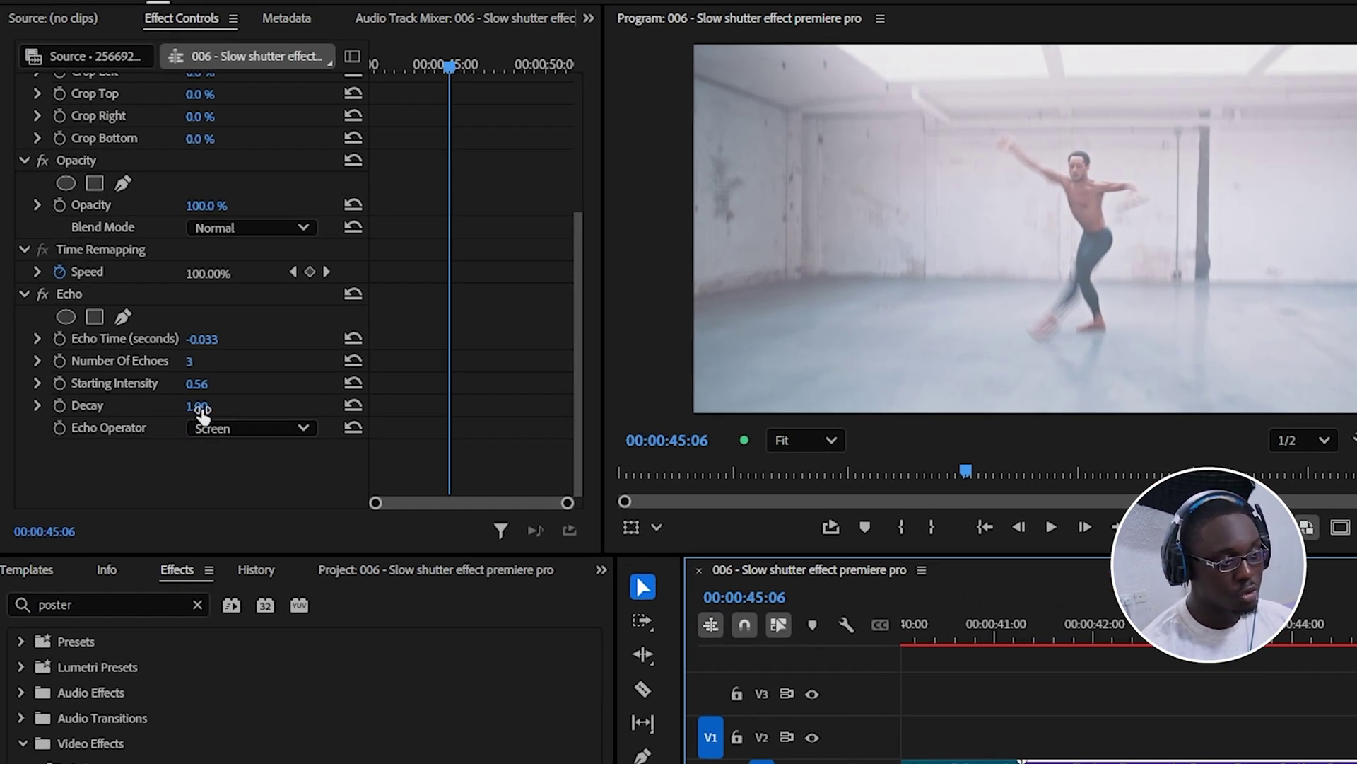
Step: Lower the pasted Echo's Decay to 0.80 and raise Starting Intensity to 0.70, then preview
{"action": "left_click_drag", "start_coordinate": [200, 407], "coordinate": [186, 407]}
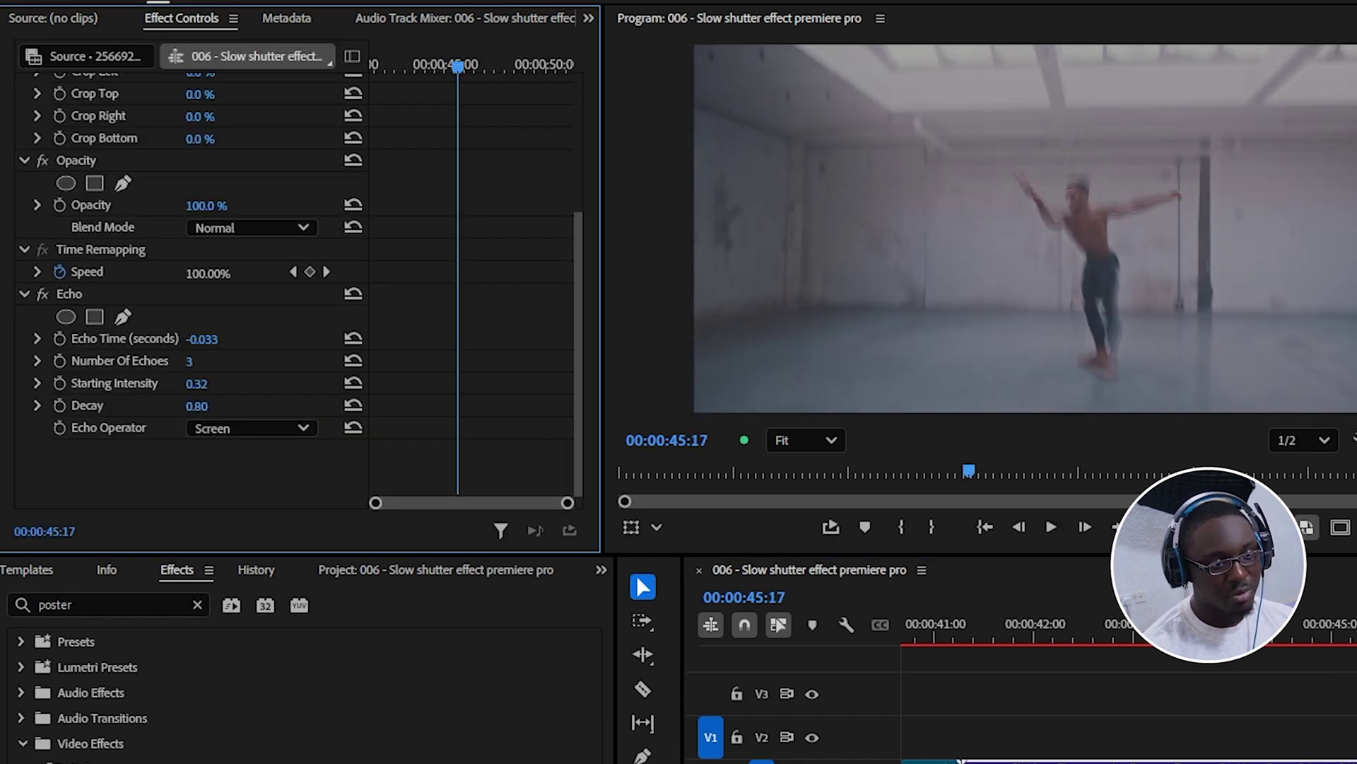
{"action": "left_click_drag", "start_coordinate": [197, 383], "coordinate": [223, 383]}
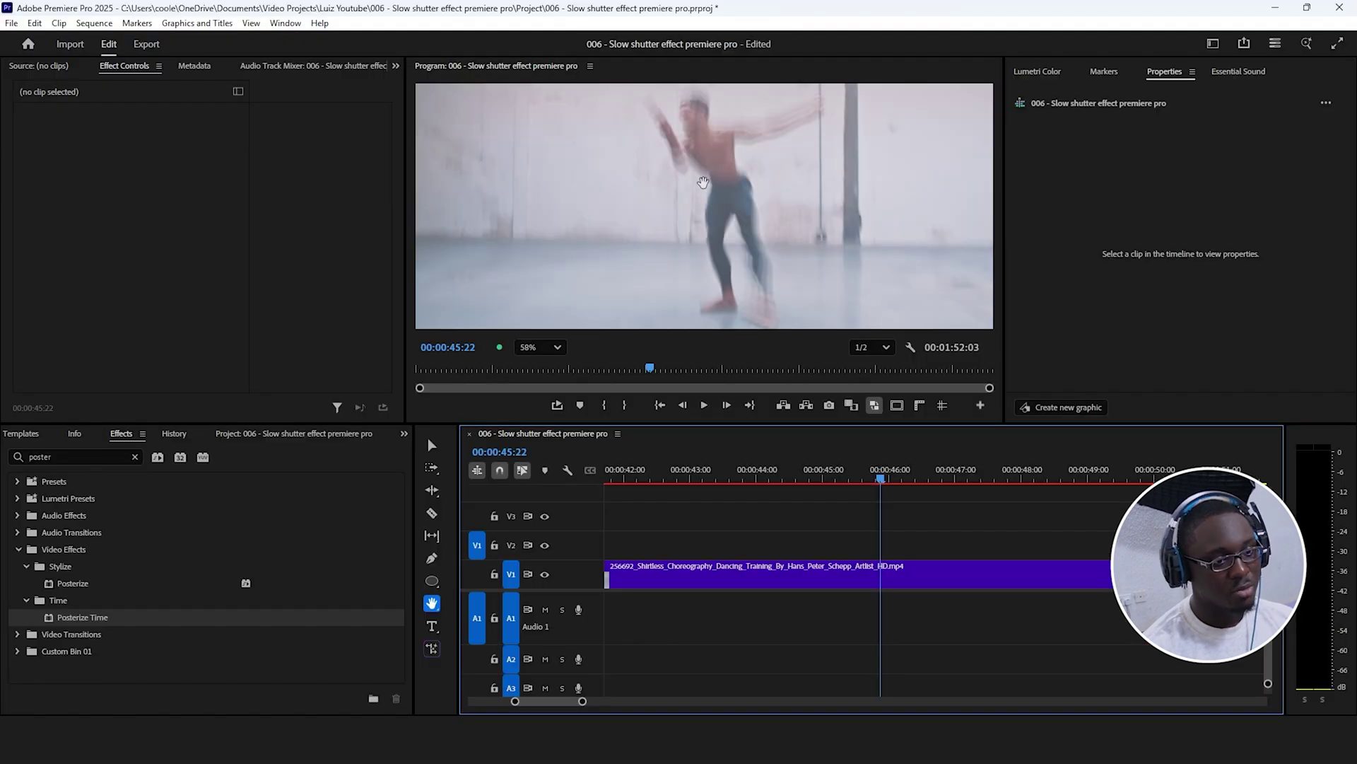
{"action": "key", "text": "space"}
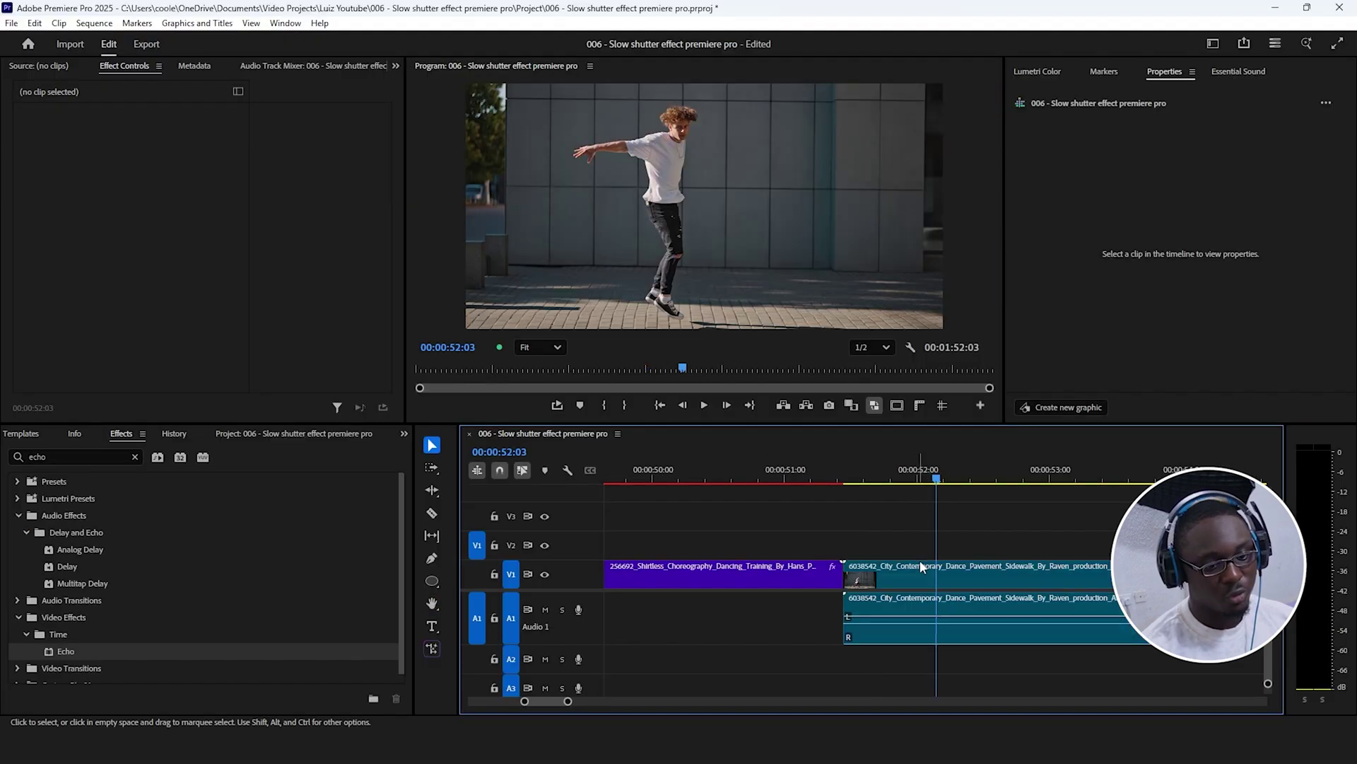
{"action": "left_click", "coordinate": [919, 565]}
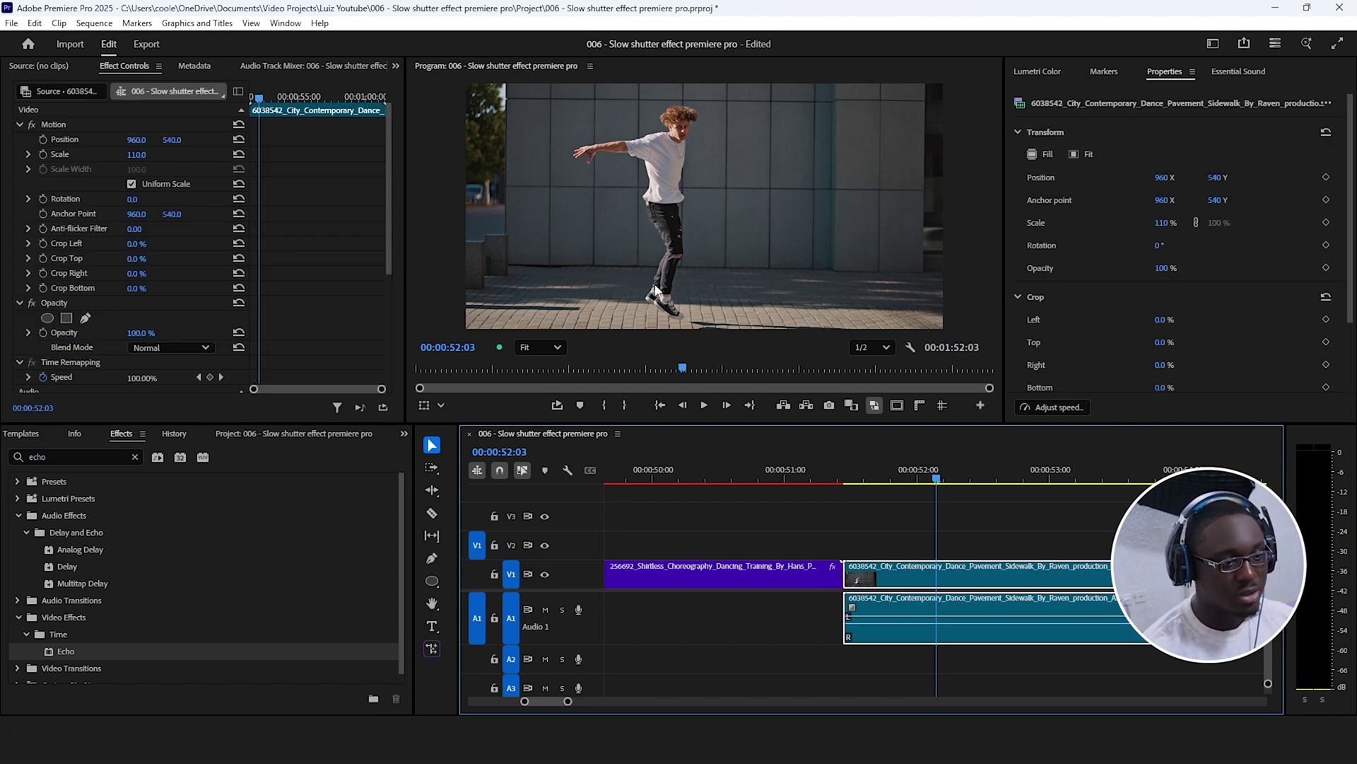
Step: Apply Echo to the sidewalk dance clip with 3 echoes, 0.5 starting intensity and Screen operator
{"action": "left_click_drag", "start_coordinate": [66, 650], "coordinate": [681, 172]}
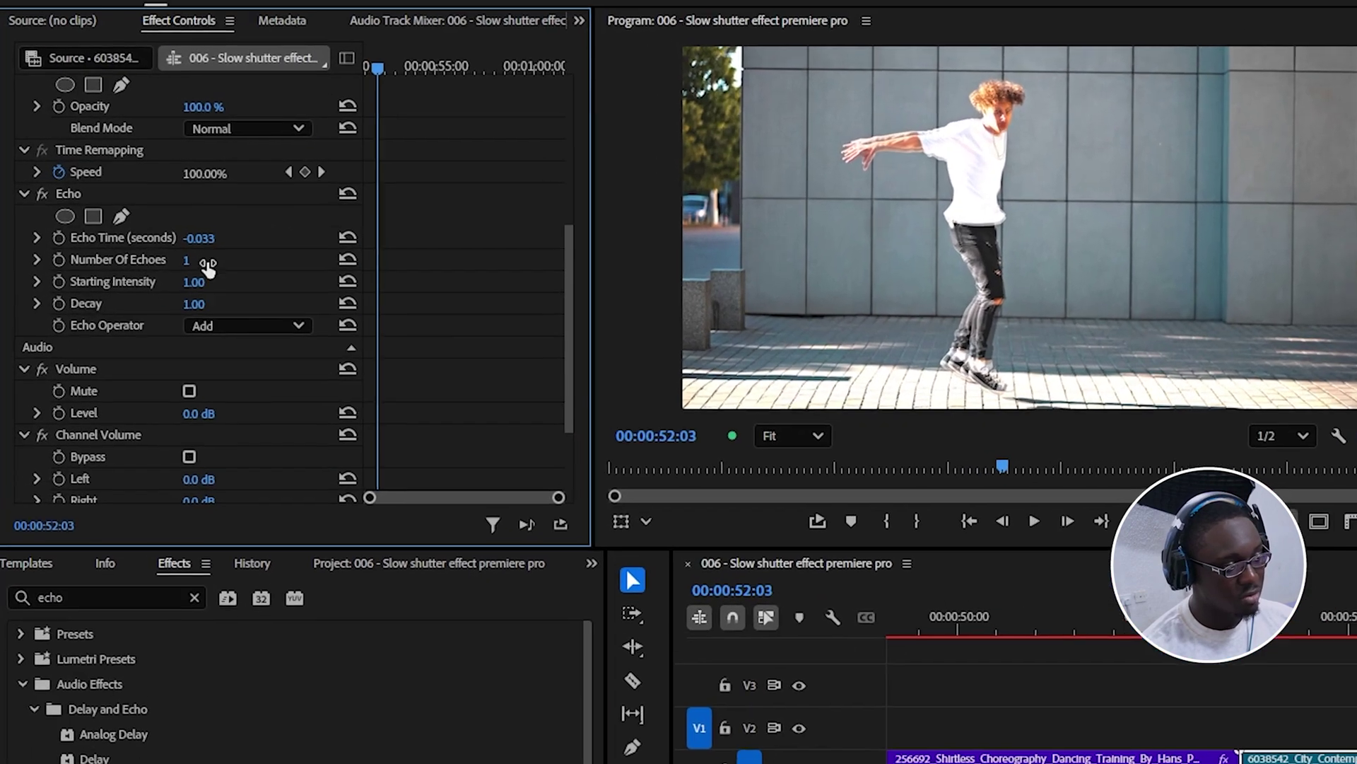
{"action": "left_click", "coordinate": [147, 227]}
{"action": "type", "text": "3"}
{"action": "key", "text": "Return"}
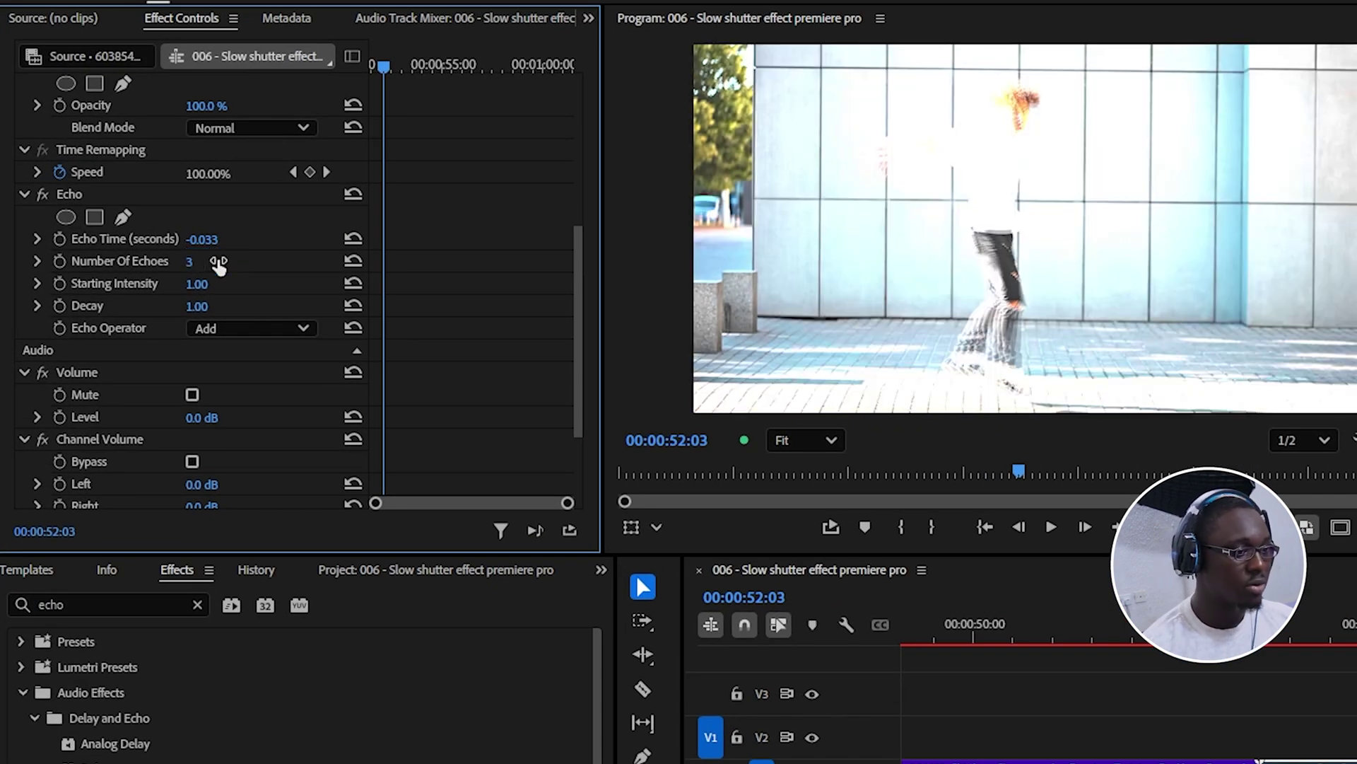
{"action": "left_click", "coordinate": [216, 281]}
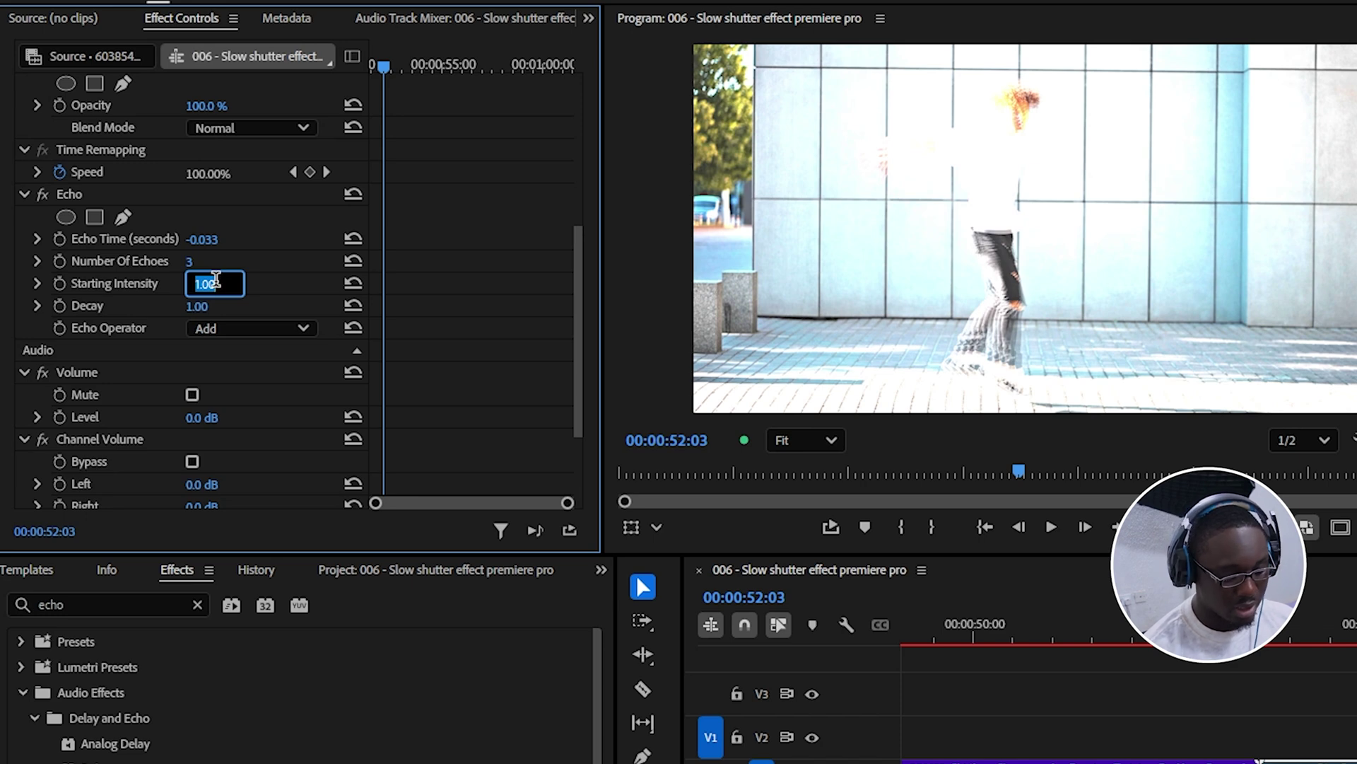
{"action": "key", "text": "Return"}
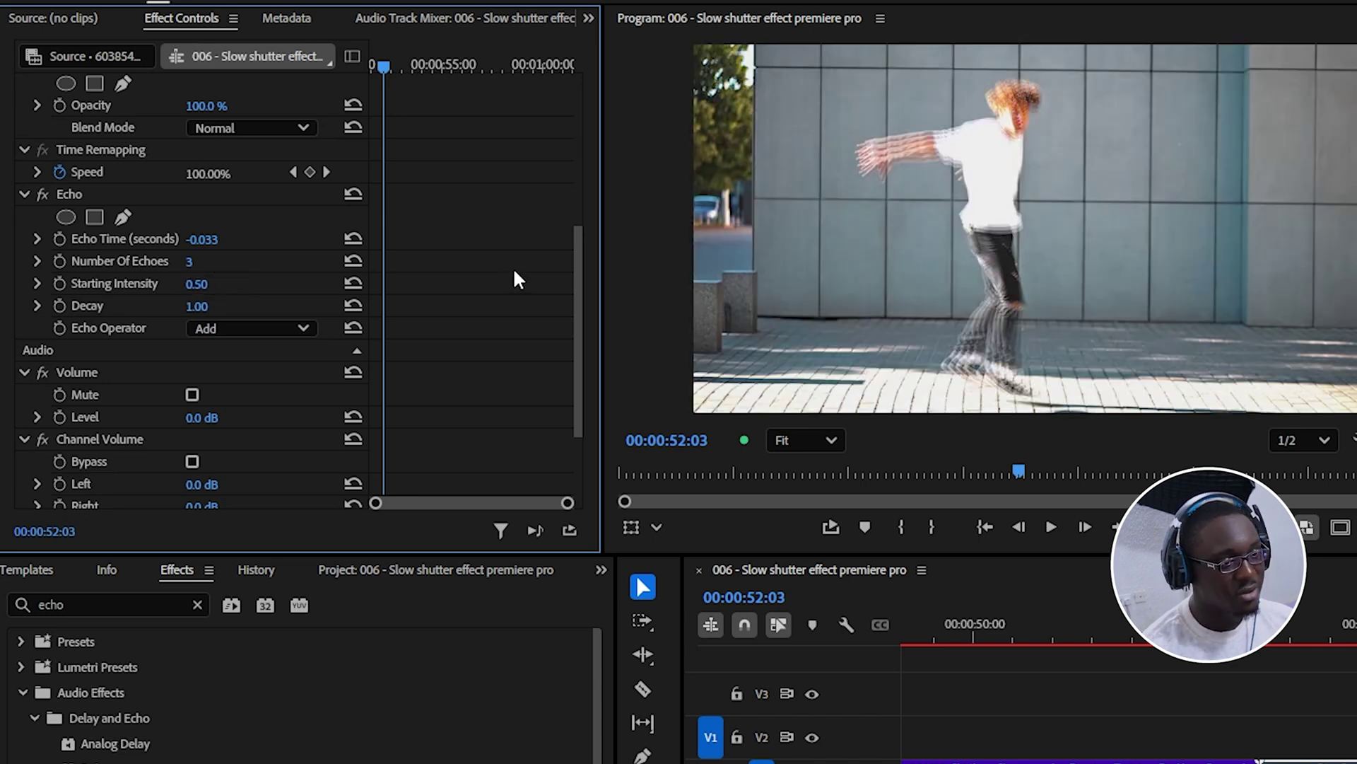
{"action": "left_click", "coordinate": [290, 328]}
{"action": "left_click", "coordinate": [245, 437]}
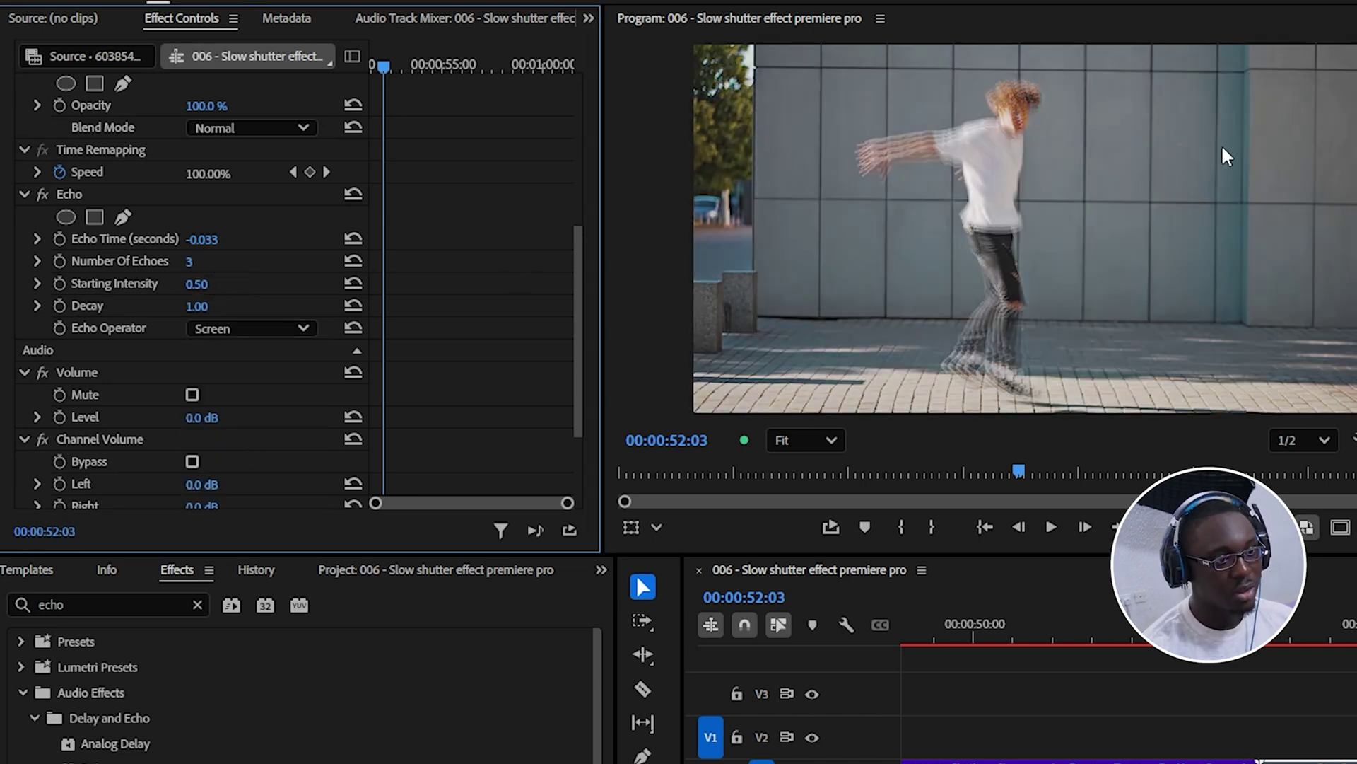
Step: Lengthen the Echo Time to about -0.47 seconds and review the trails in playback
{"action": "key", "text": "space"}
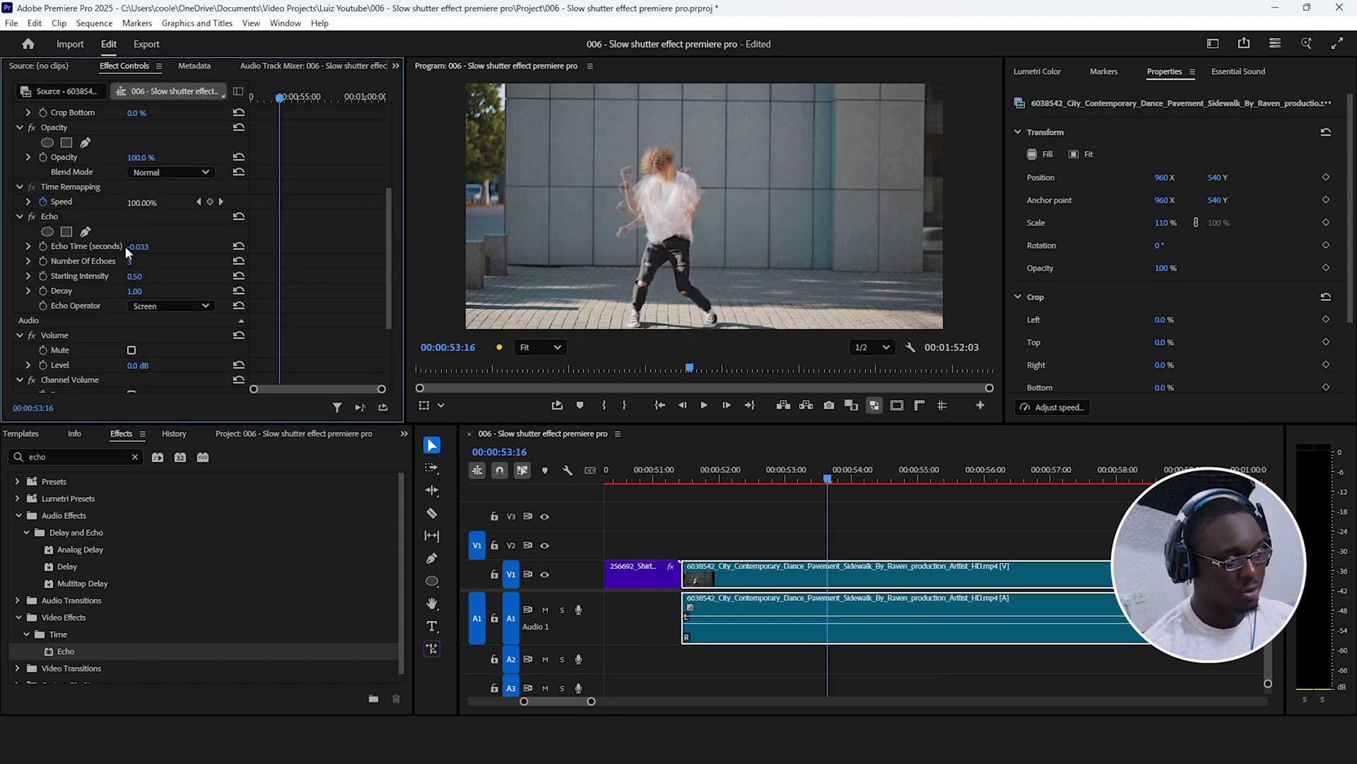
{"action": "left_click_drag", "start_coordinate": [139, 246], "coordinate": [103, 246]}
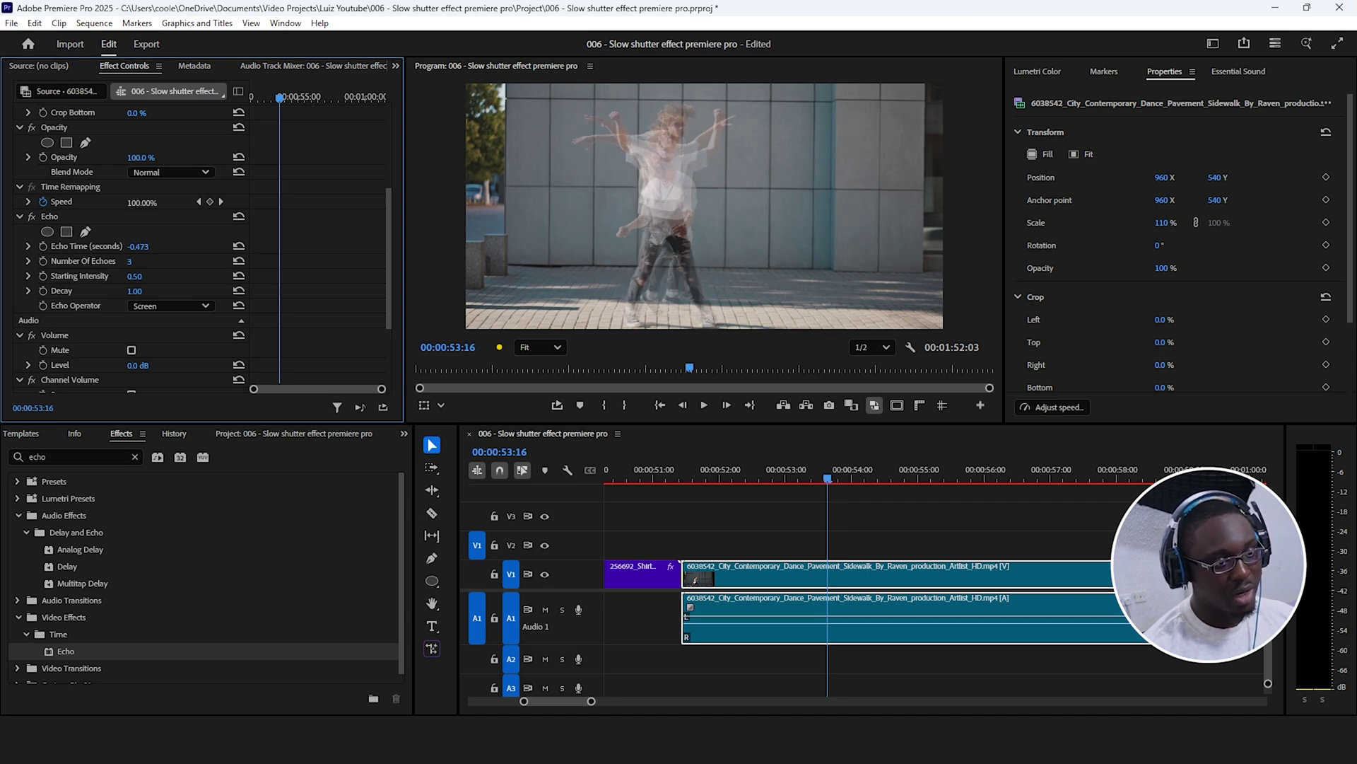
{"action": "left_click", "coordinate": [905, 511]}
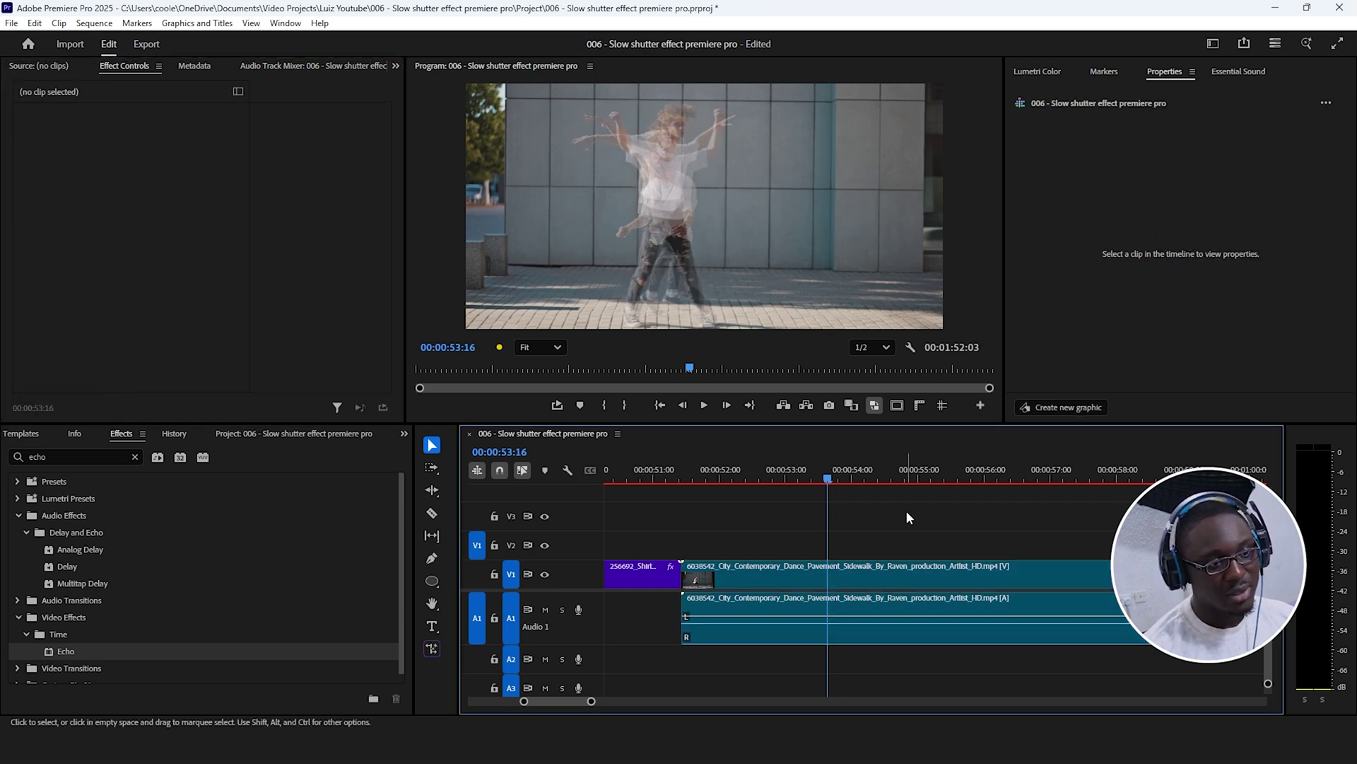
{"action": "key", "text": "space"}
{"action": "key", "text": "space"}
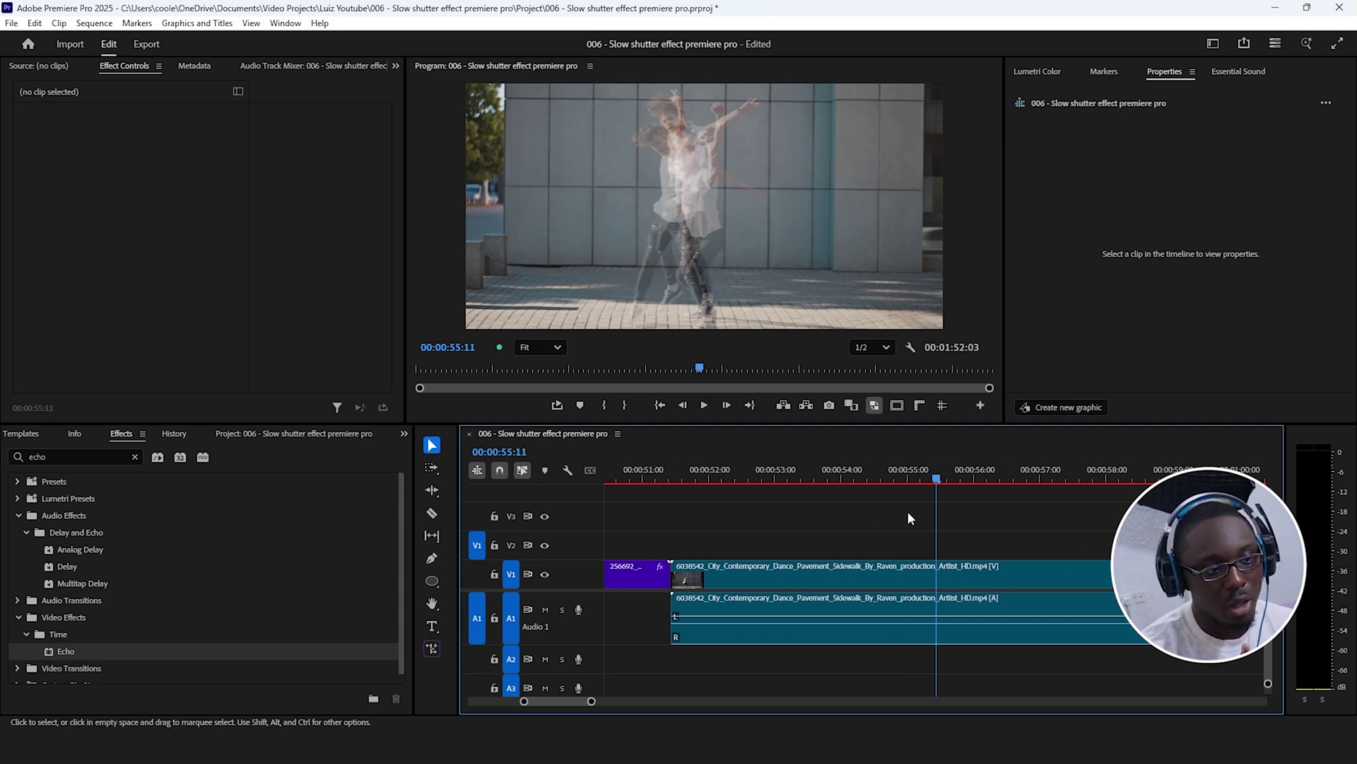
{"action": "key", "text": "space"}
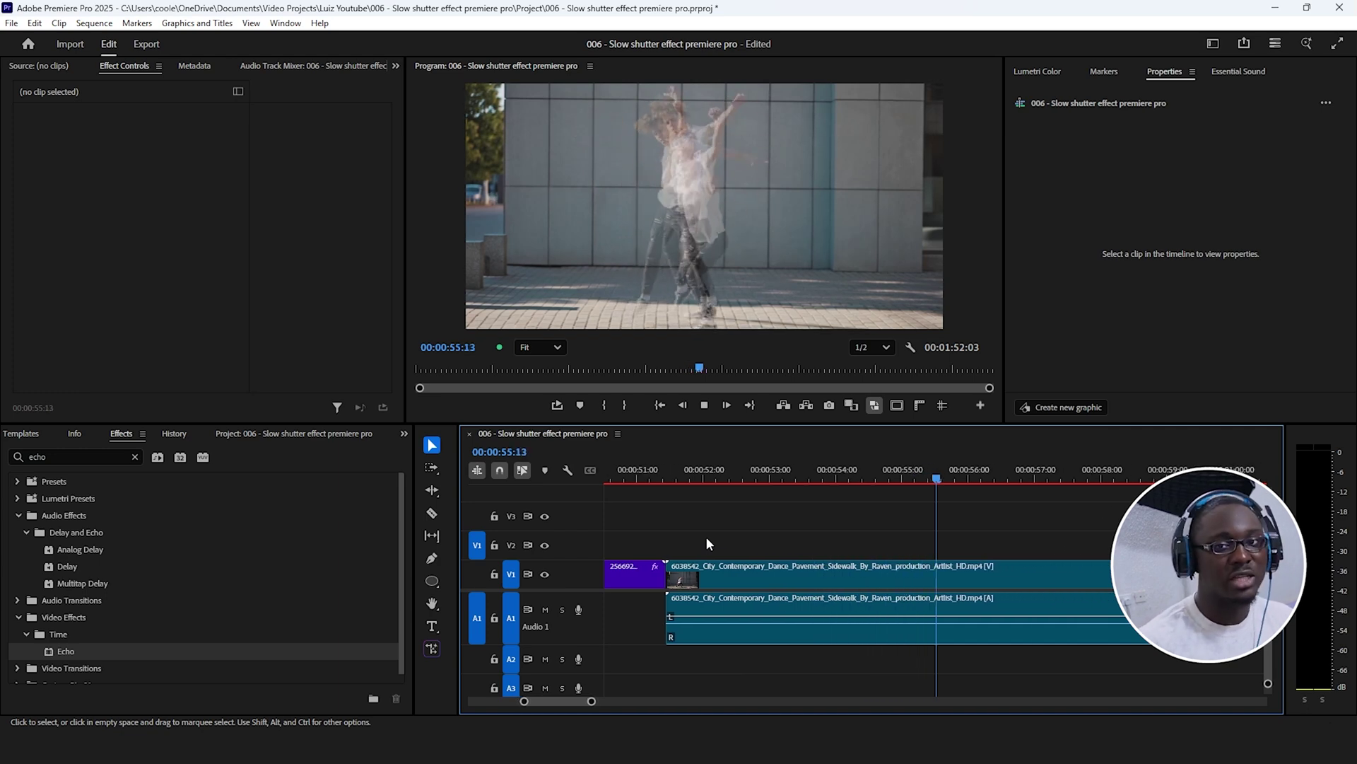
{"action": "key", "text": "space"}
{"action": "key", "text": "minus"}
{"action": "key", "text": "minus"}
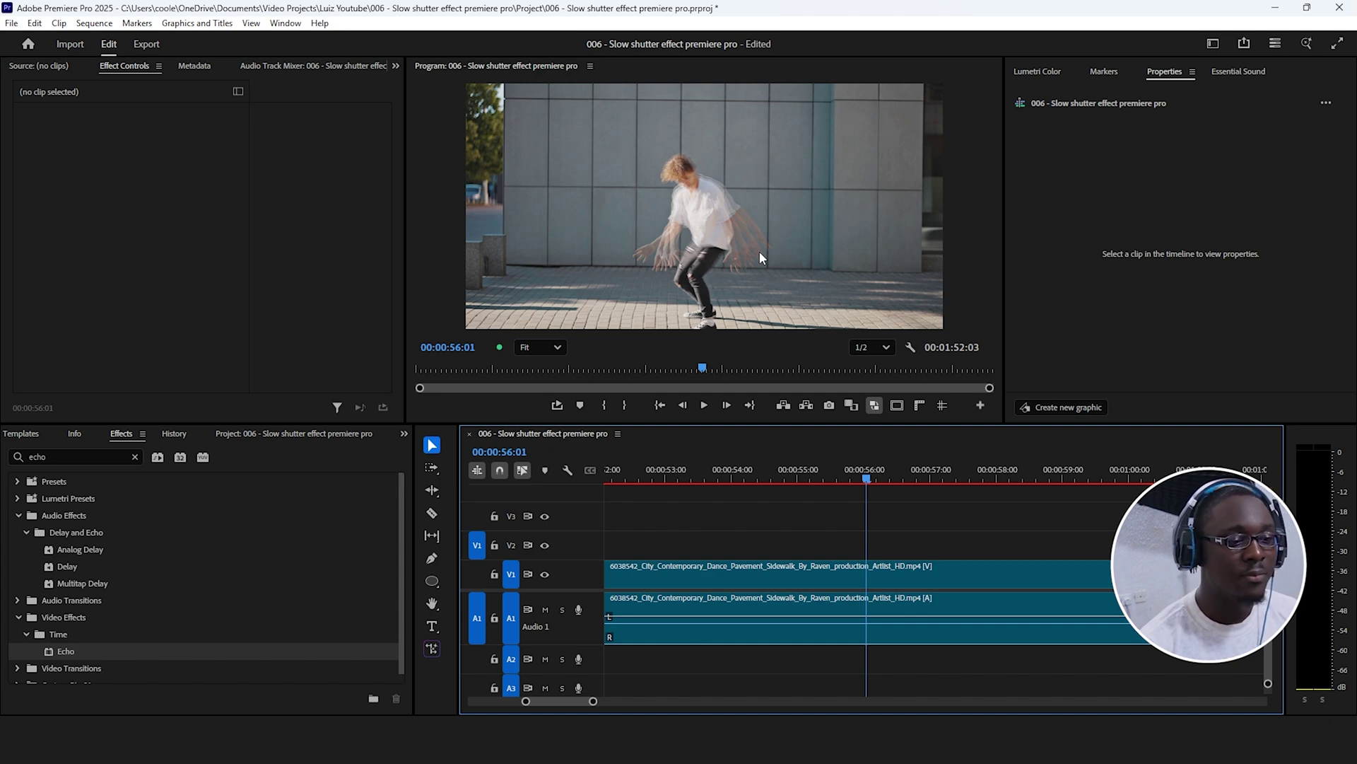
{"action": "mouse_move", "coordinate": [867, 485]}
{"action": "left_mouse_down"}
{"action": "mouse_move", "coordinate": [890, 475]}
{"action": "mouse_move", "coordinate": [874, 484]}
{"action": "left_mouse_up"}
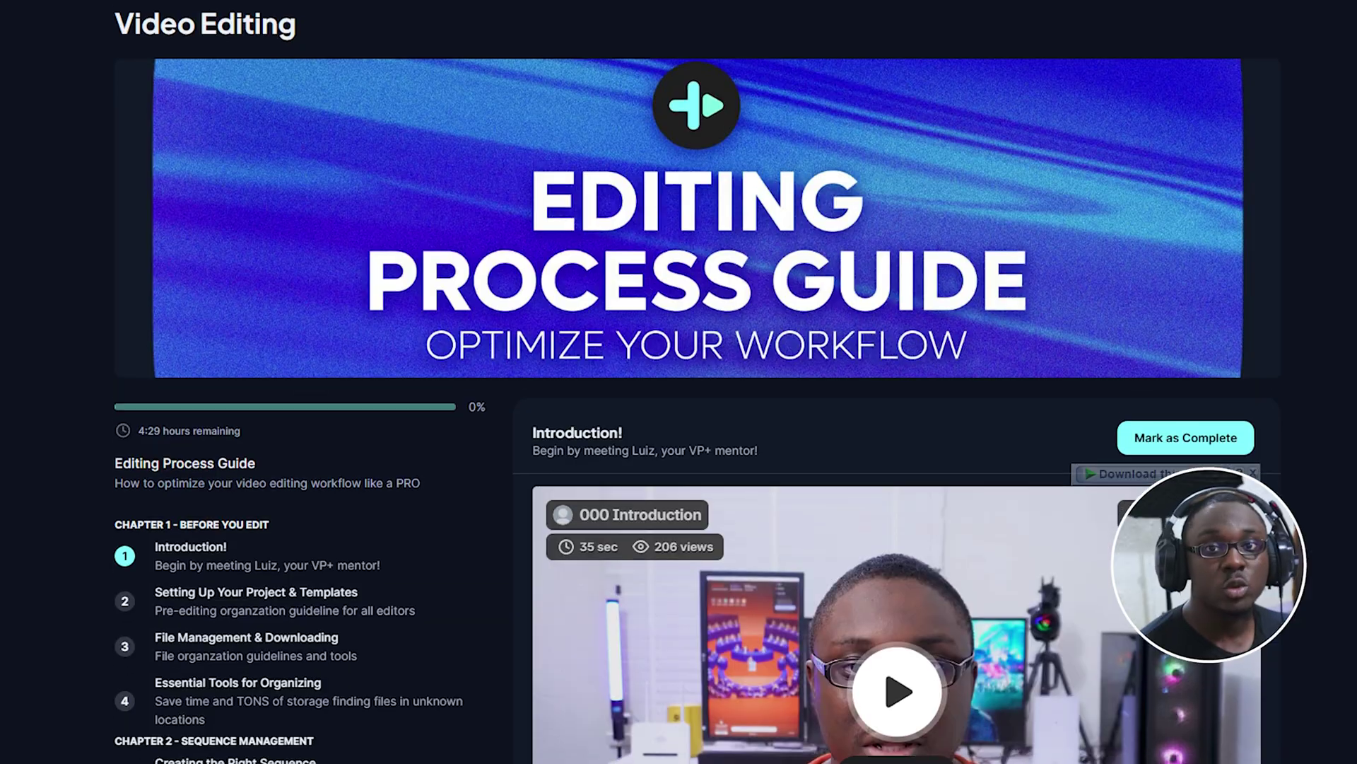
Step: Scroll through the Editing Process Guide course page and the VP+ Academy course cards
{"action": "scroll", "coordinate": [678, 382], "scroll_direction": "down", "scroll_amount": 2}
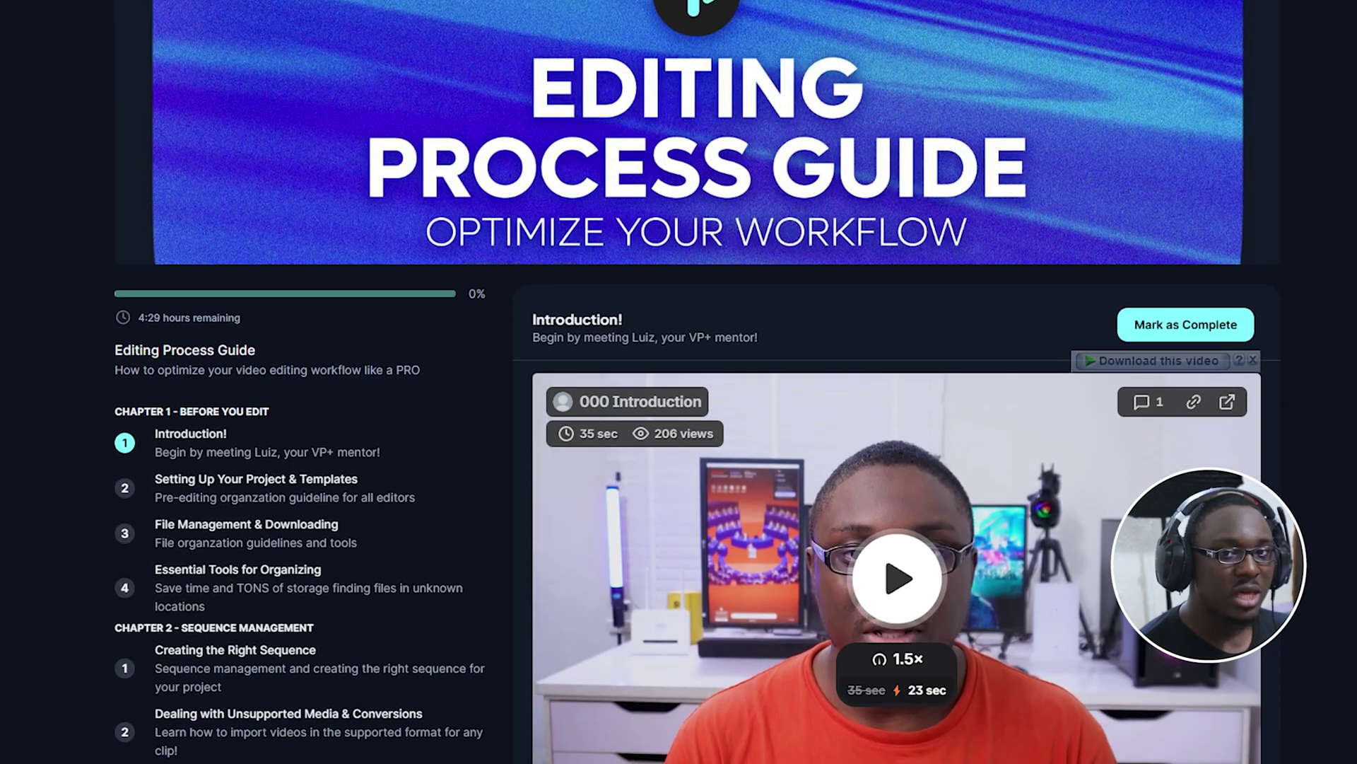
{"action": "scroll", "coordinate": [679, 382], "scroll_direction": "down", "scroll_amount": 2}
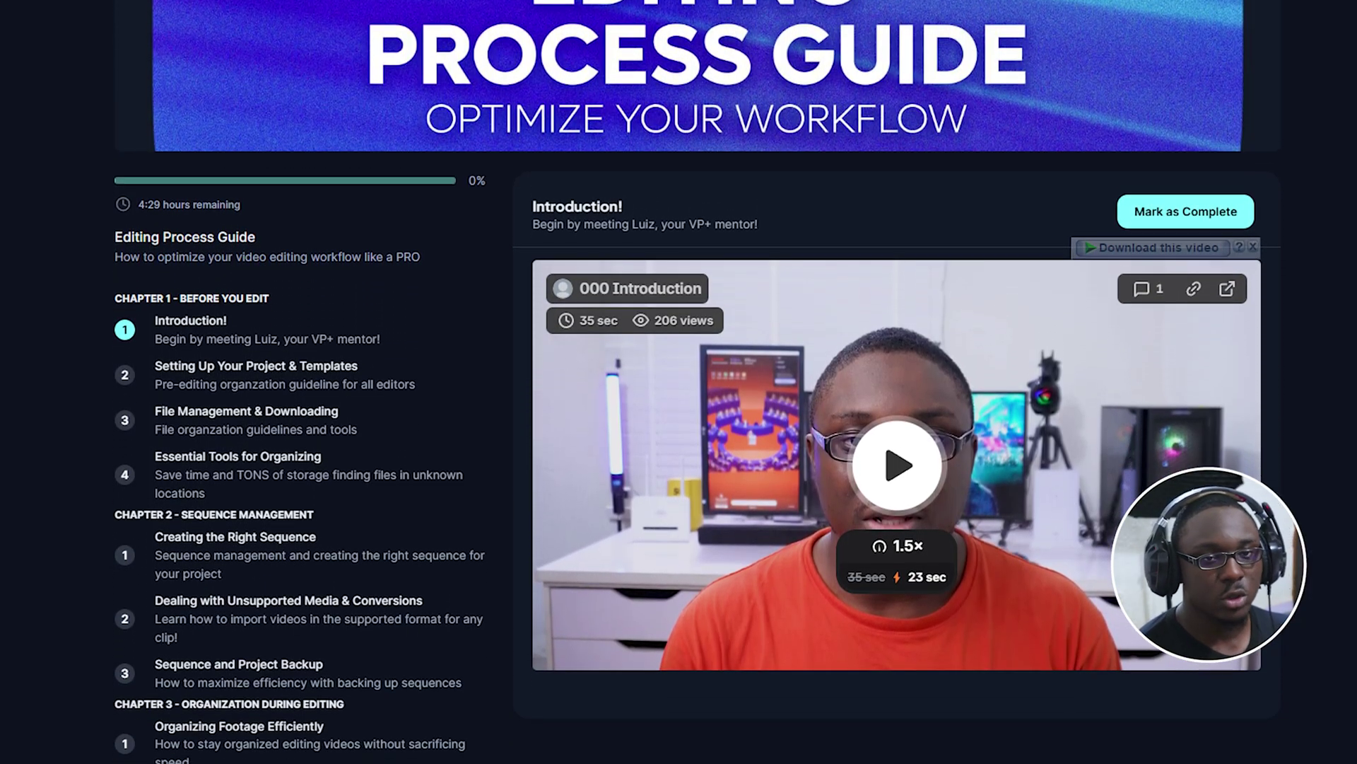
{"action": "scroll", "coordinate": [679, 381], "scroll_direction": "down", "scroll_amount": 1}
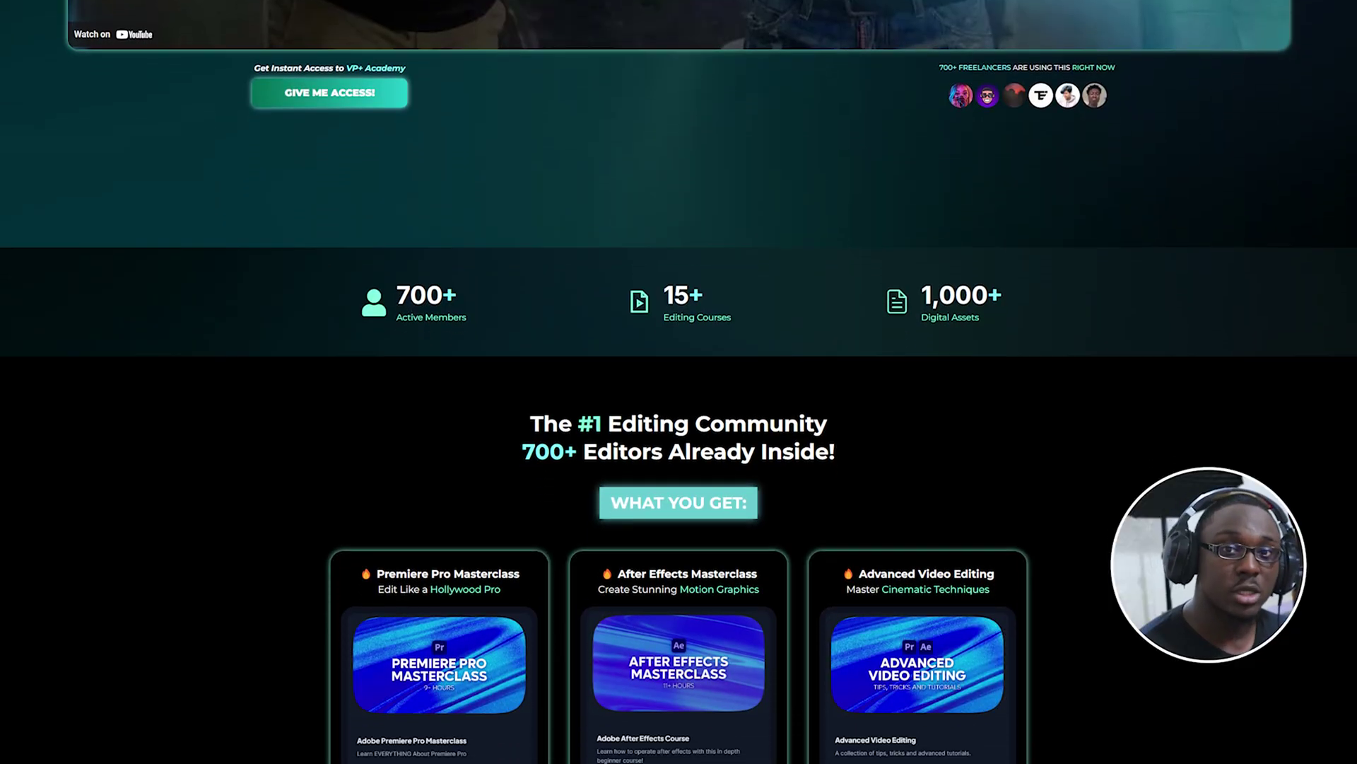
{"action": "scroll", "coordinate": [679, 382], "scroll_direction": "down", "scroll_amount": 2}
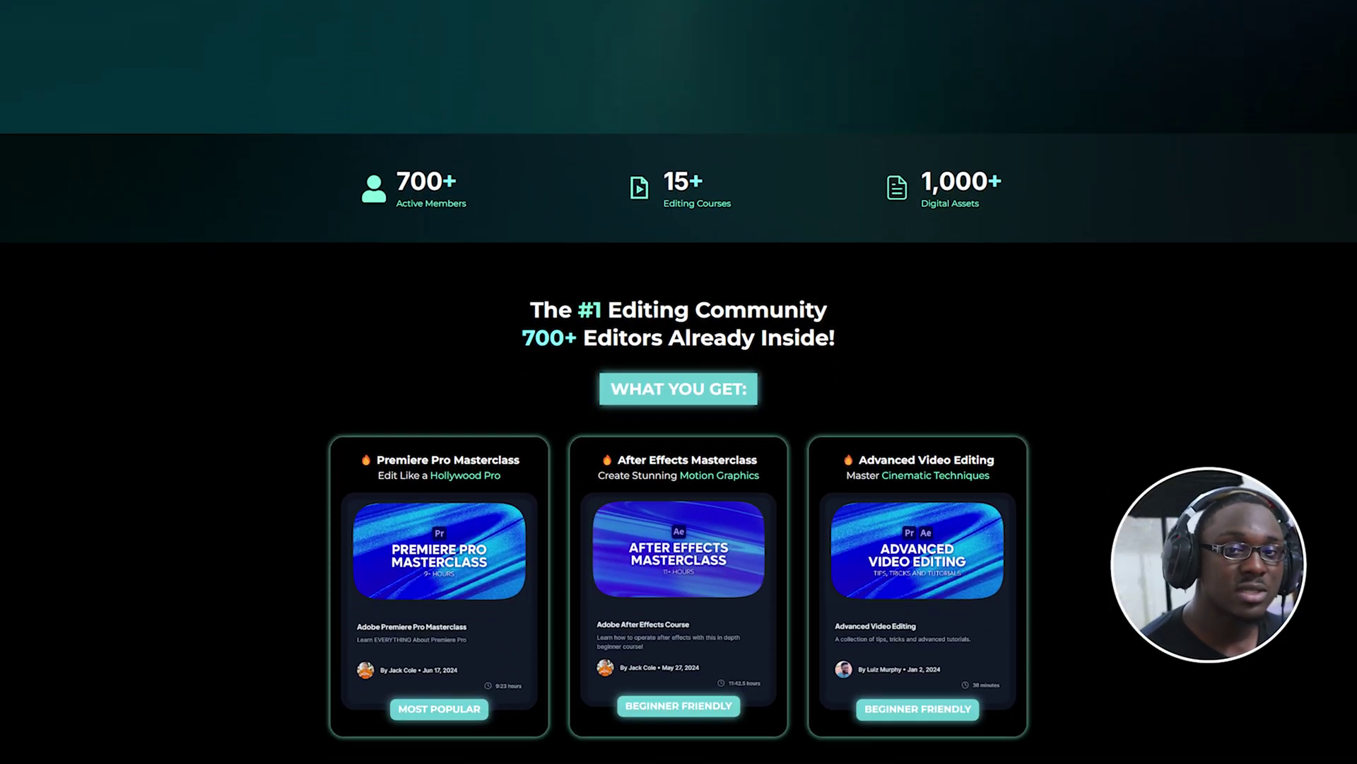
{"action": "scroll", "coordinate": [679, 382], "scroll_direction": "down", "scroll_amount": 4}
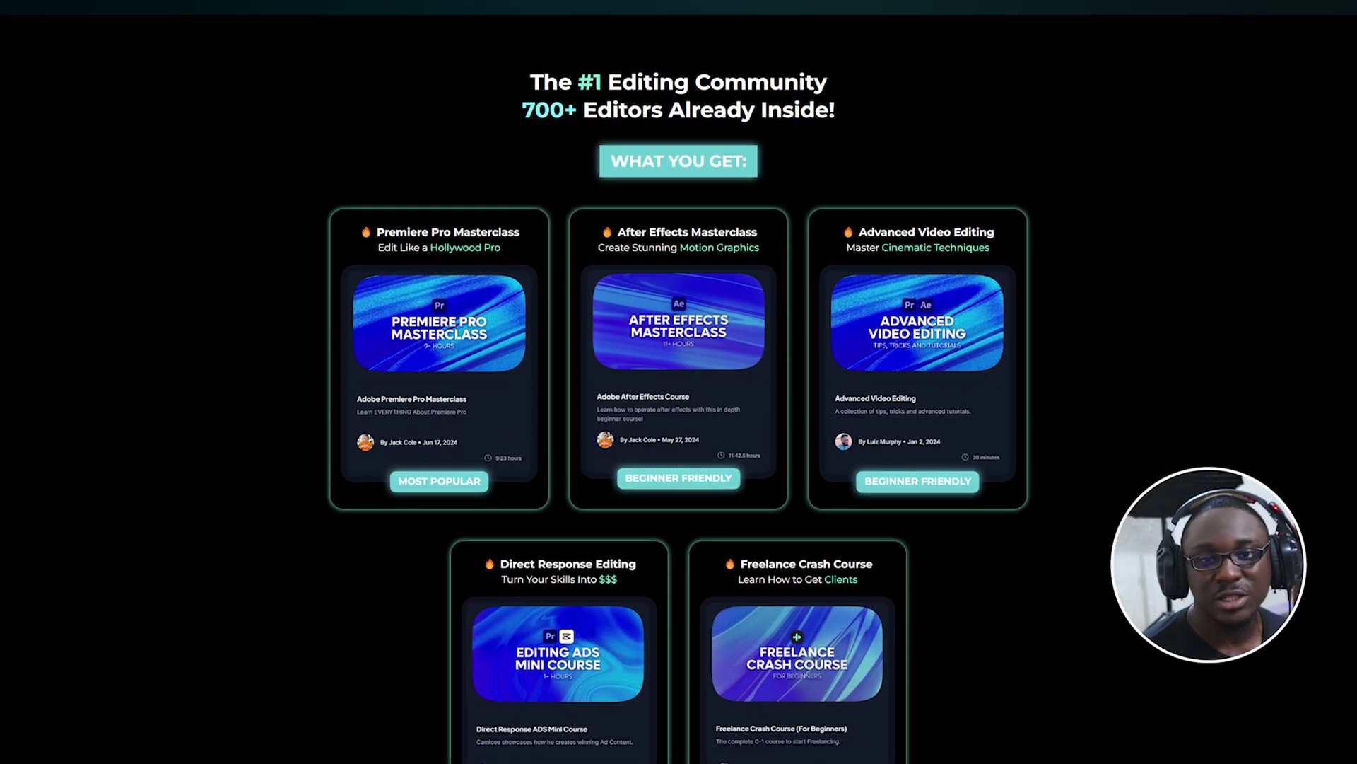
{"action": "scroll", "coordinate": [679, 382], "scroll_direction": "down", "scroll_amount": 1}
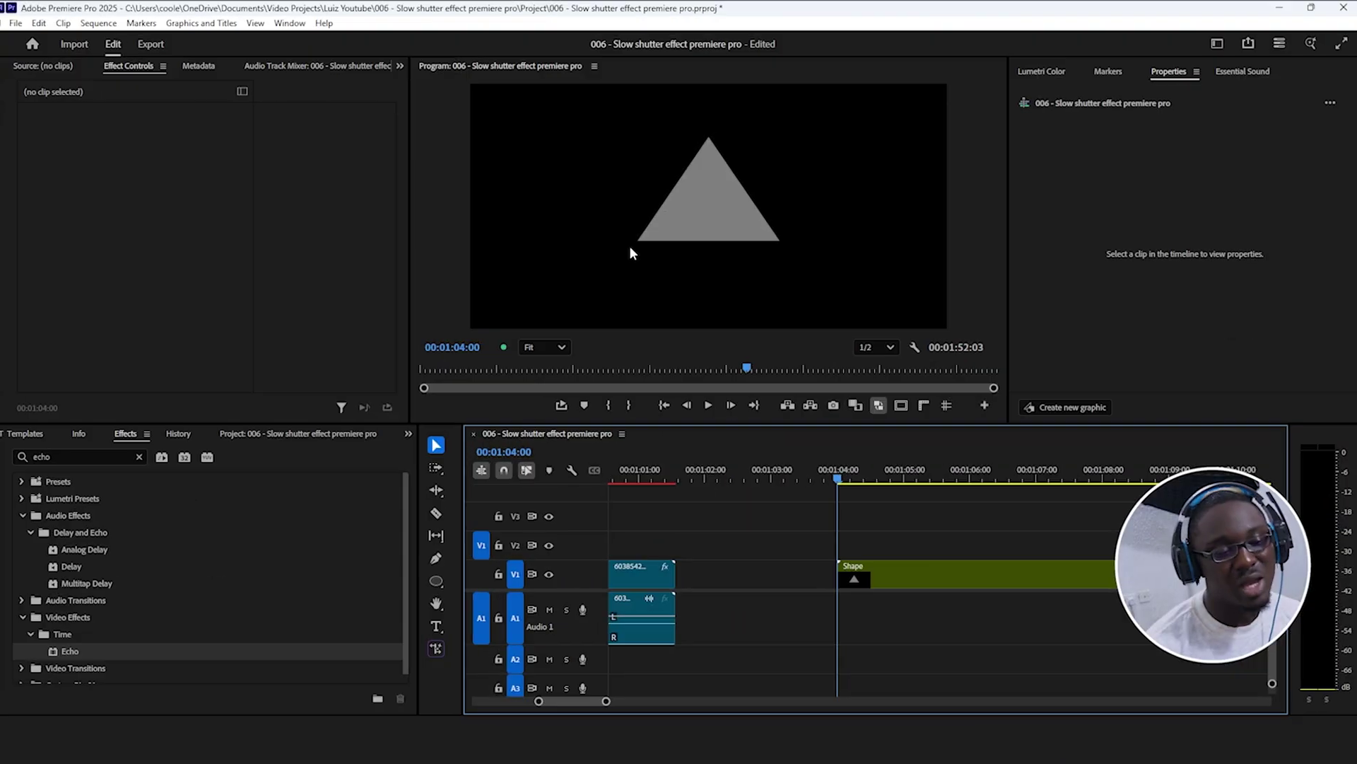
Step: Apply Echo to the rotating triangle Shape clip with 4 echoes and 0.377 s Echo Time
{"action": "key", "text": "space"}
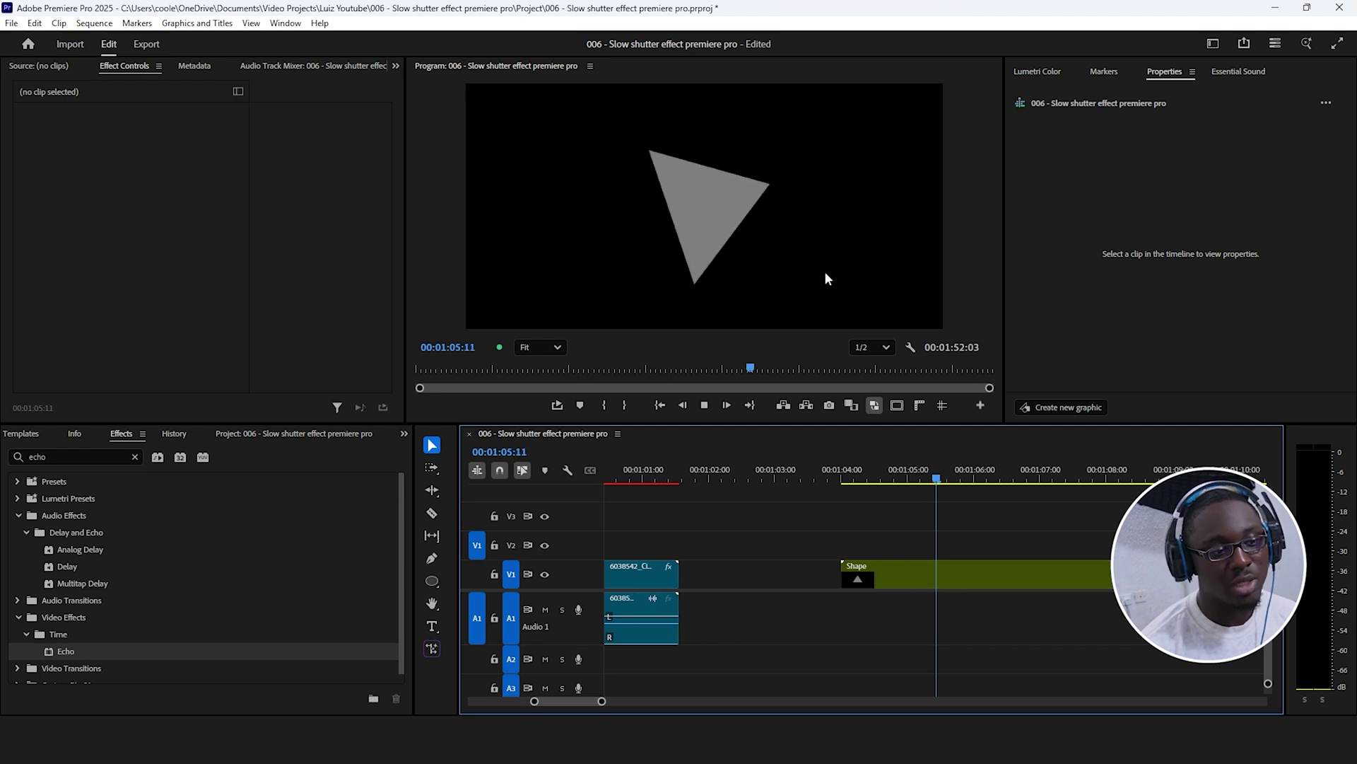
{"action": "key", "text": "space"}
{"action": "left_click_drag", "start_coordinate": [66, 651], "coordinate": [851, 570]}
{"action": "scroll", "coordinate": [146, 274], "scroll_direction": "down", "scroll_amount": 3}
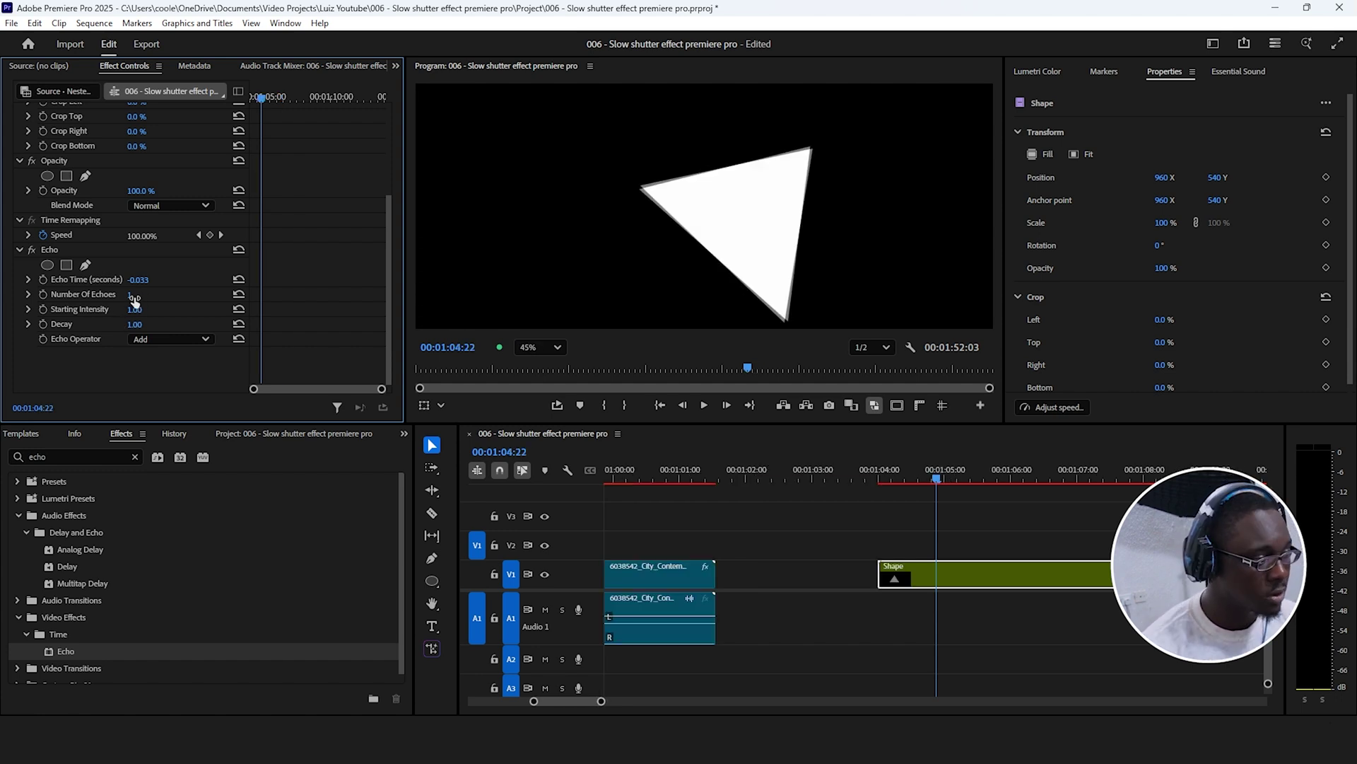
{"action": "left_click", "coordinate": [134, 294]}
{"action": "type", "text": "4"}
{"action": "key", "text": "Return"}
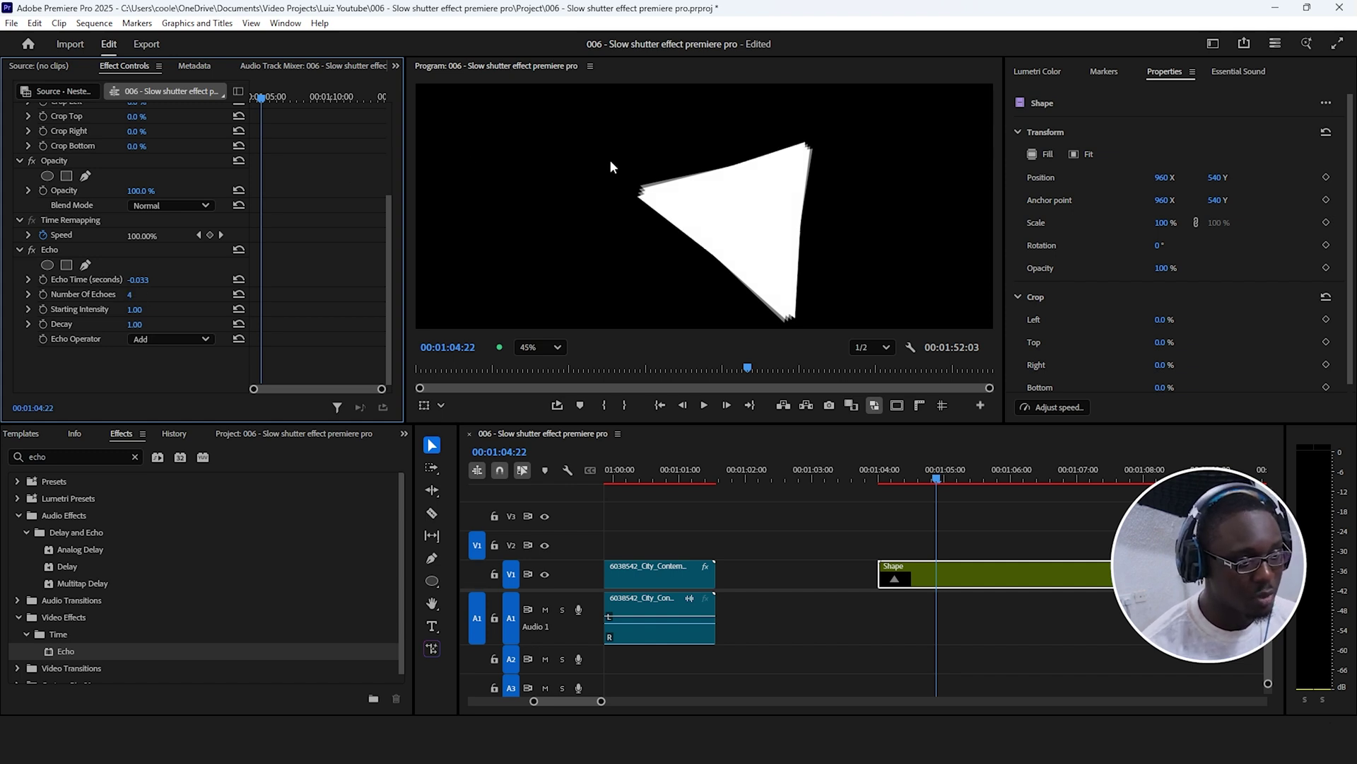
{"action": "scroll", "coordinate": [658, 290], "scroll_direction": "up", "scroll_amount": 2}
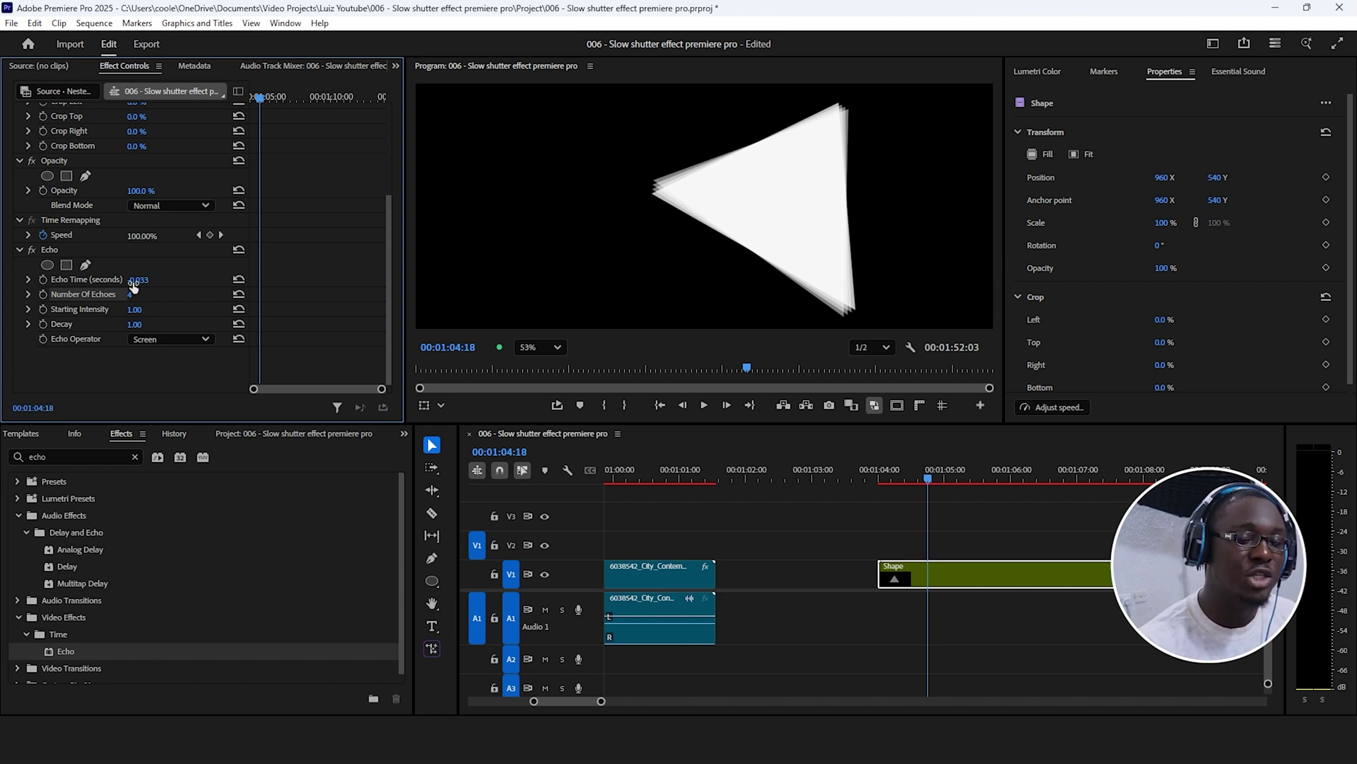
{"action": "mouse_move", "coordinate": [133, 281]}
{"action": "left_mouse_down"}
{"action": "mouse_move", "coordinate": [169, 281]}
{"action": "mouse_move", "coordinate": [141, 281]}
{"action": "mouse_move", "coordinate": [166, 281]}
{"action": "mouse_move", "coordinate": [155, 285]}
{"action": "left_mouse_up"}
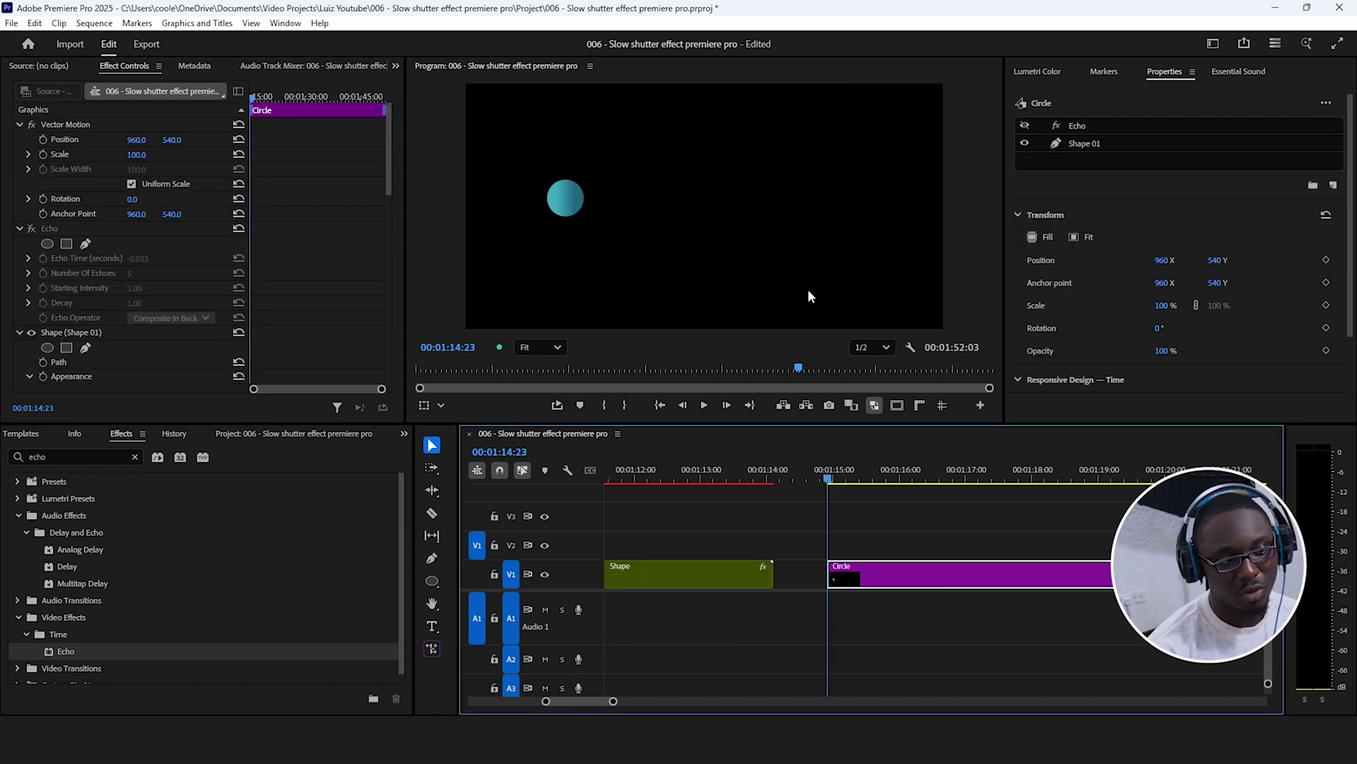
Step: Turn on the Circle clip's Echo effect and preview the circle's trail
{"action": "key", "text": "space"}
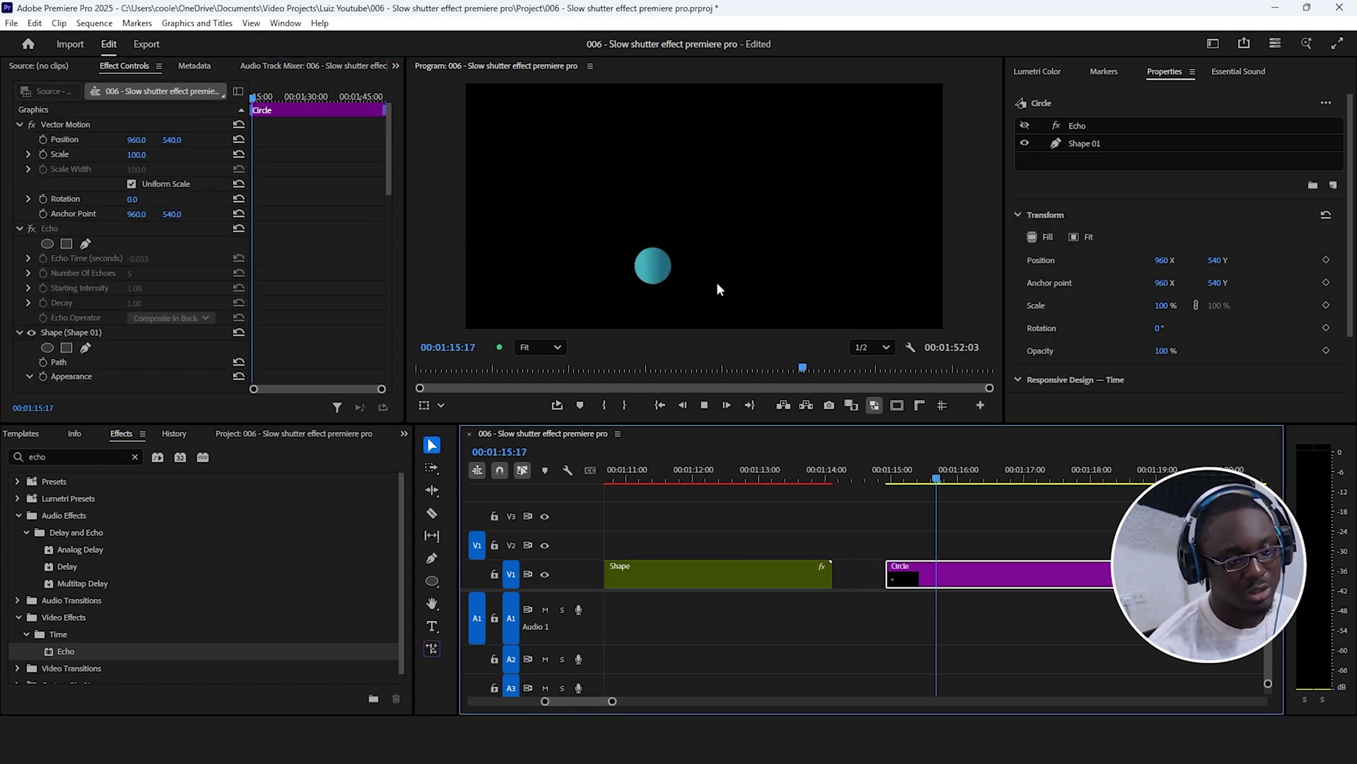
{"action": "key", "text": "space"}
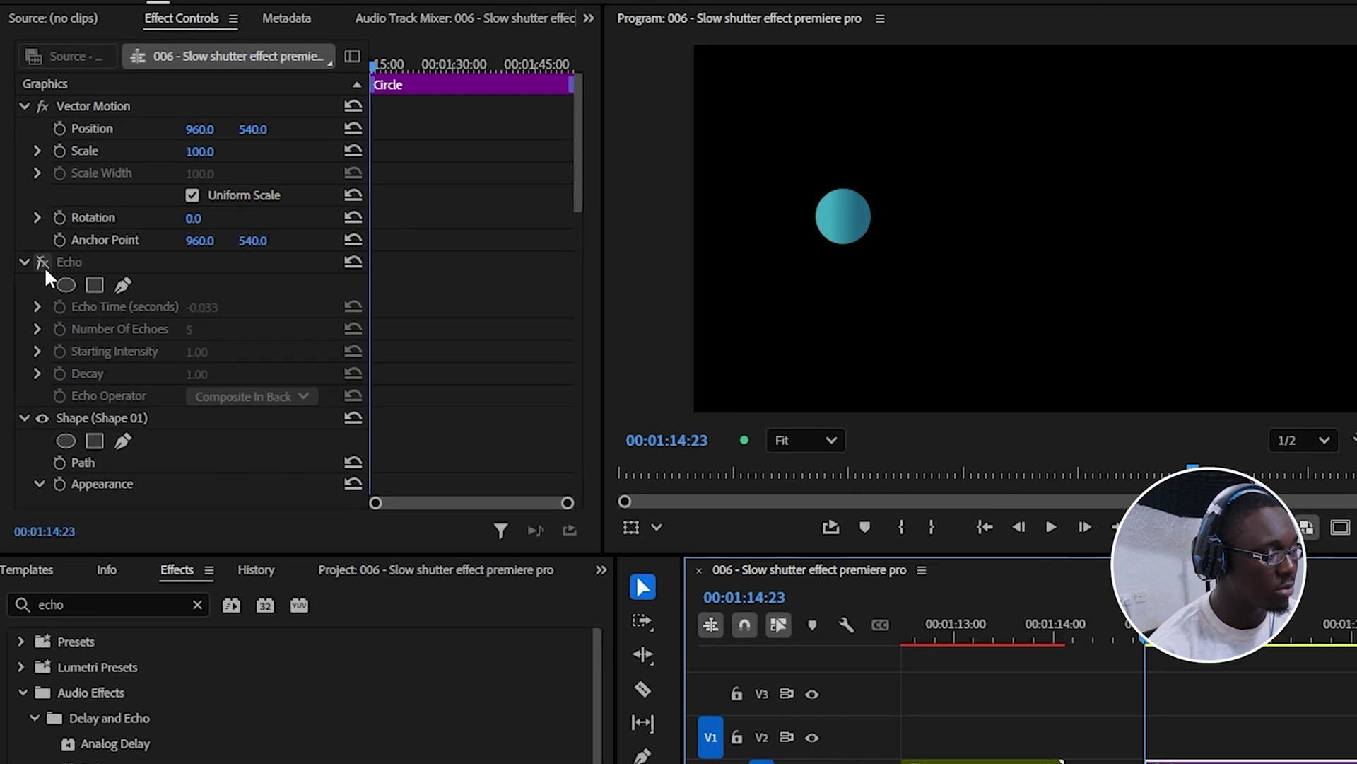
{"action": "left_click", "coordinate": [31, 228]}
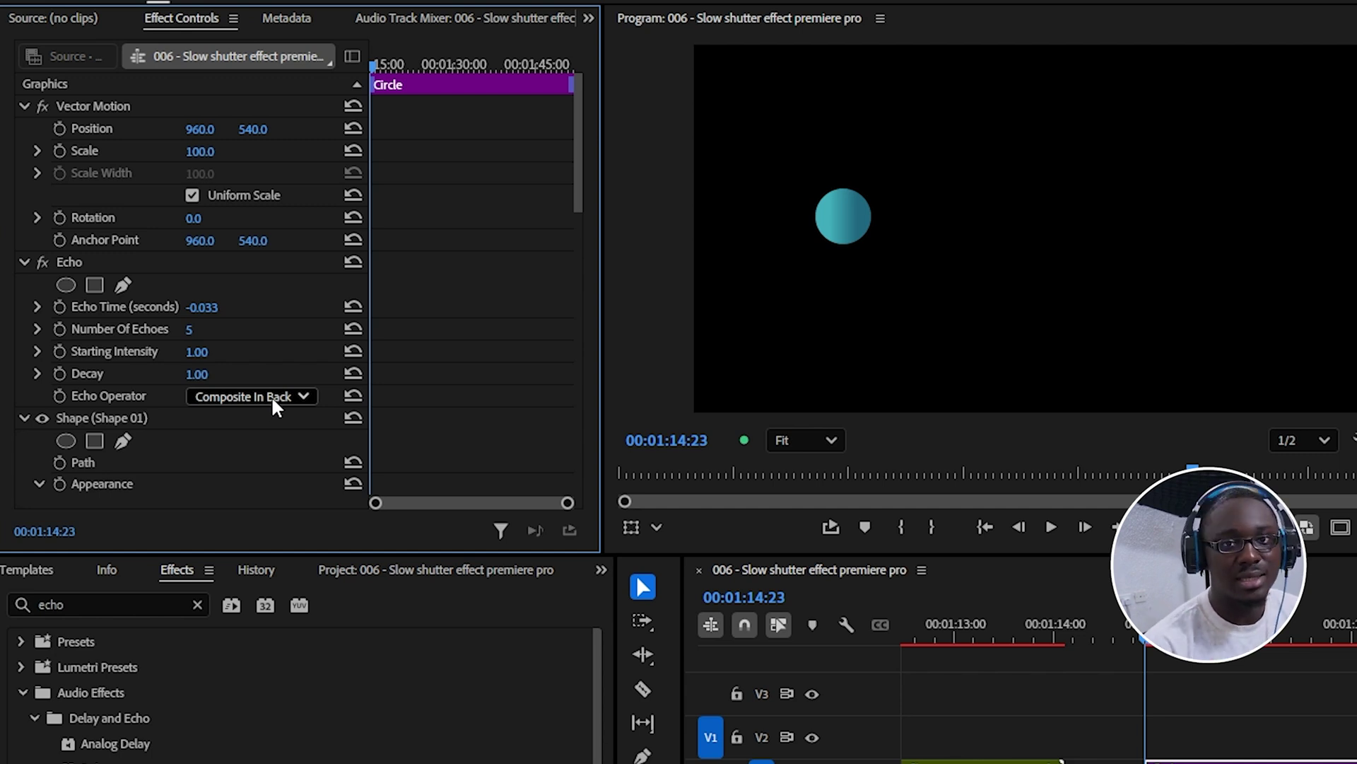
{"action": "left_click", "coordinate": [1181, 663]}
{"action": "key", "text": "space"}
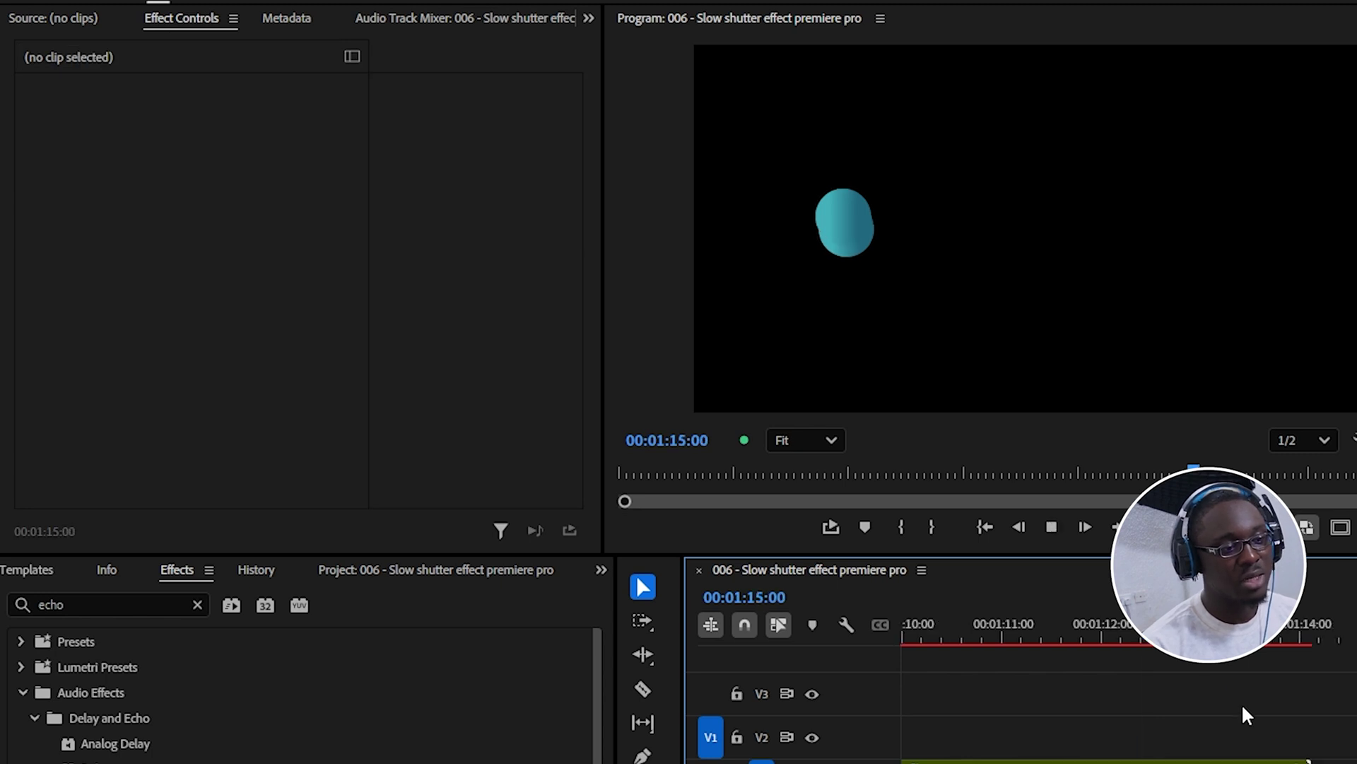
{"action": "key", "text": "space"}
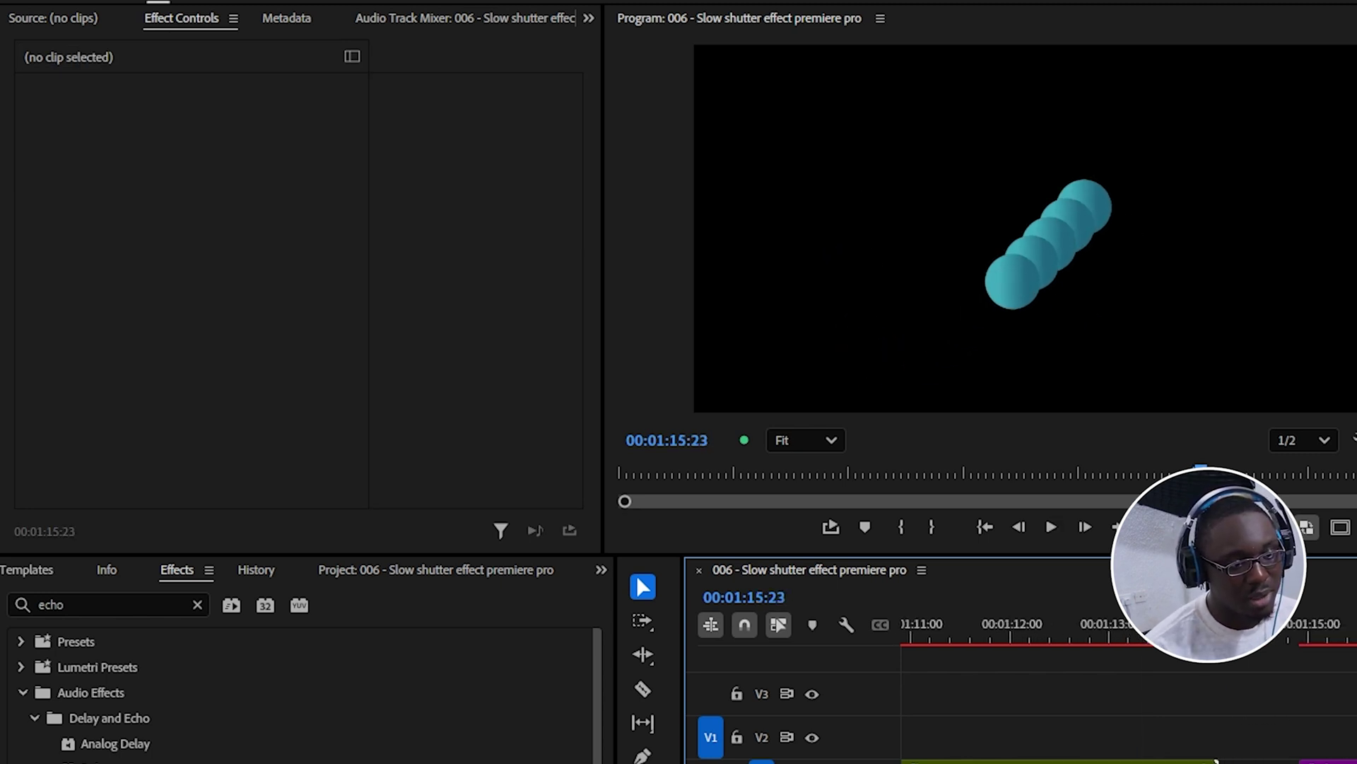
{"action": "key", "text": "space"}
{"action": "key", "text": "space"}
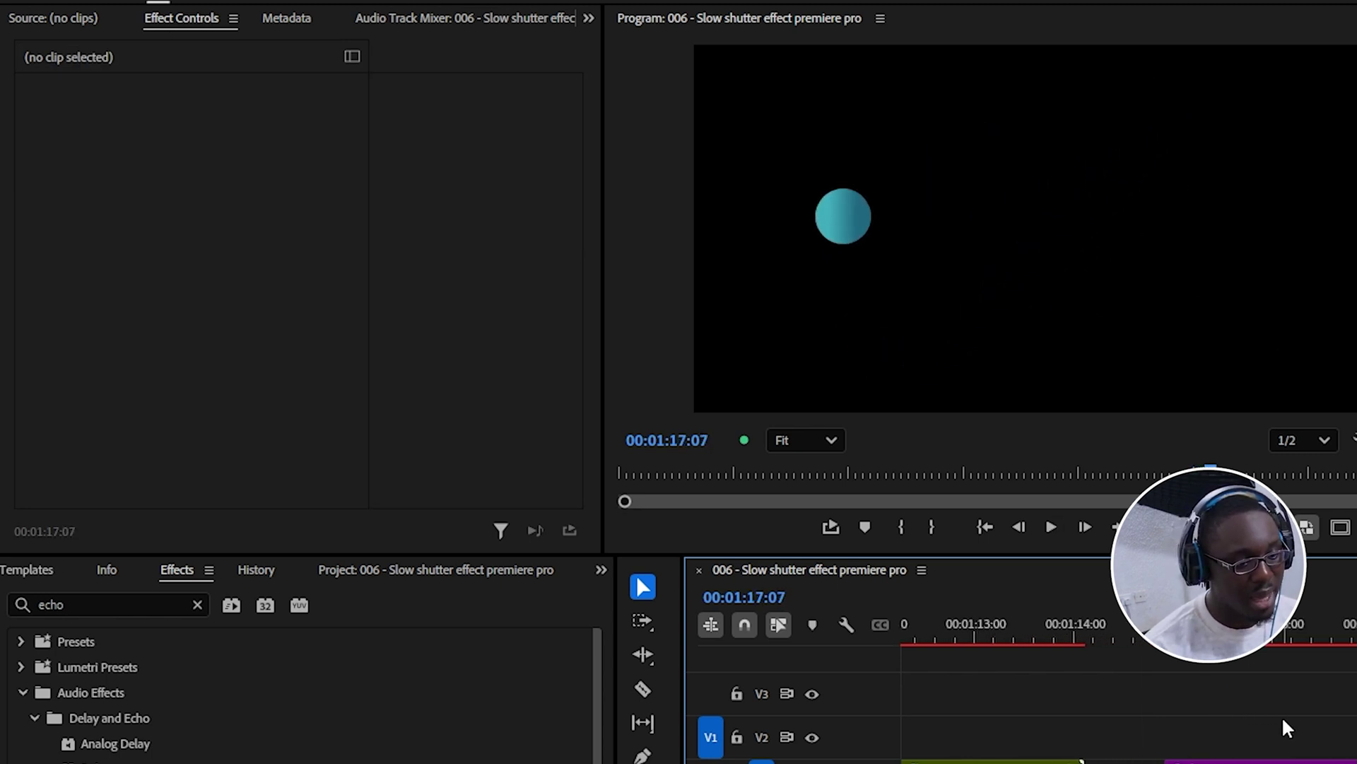
Step: Raise the Circle Echo to 7 echoes and inspect the trail at 00:01:15:23
{"action": "left_click", "coordinate": [1282, 759]}
{"action": "left_click", "coordinate": [212, 330]}
{"action": "type", "text": "7"}
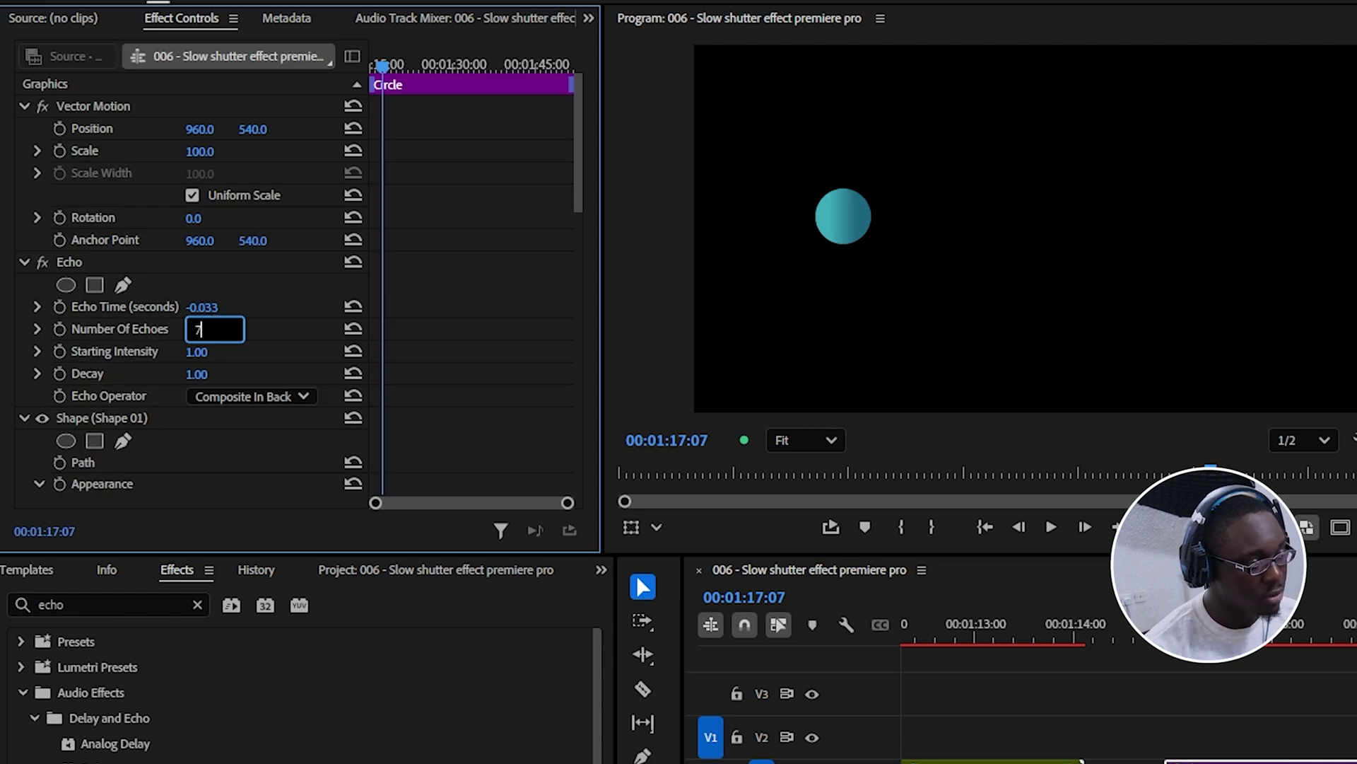
{"action": "key", "text": "Return"}
{"action": "key", "text": "space"}
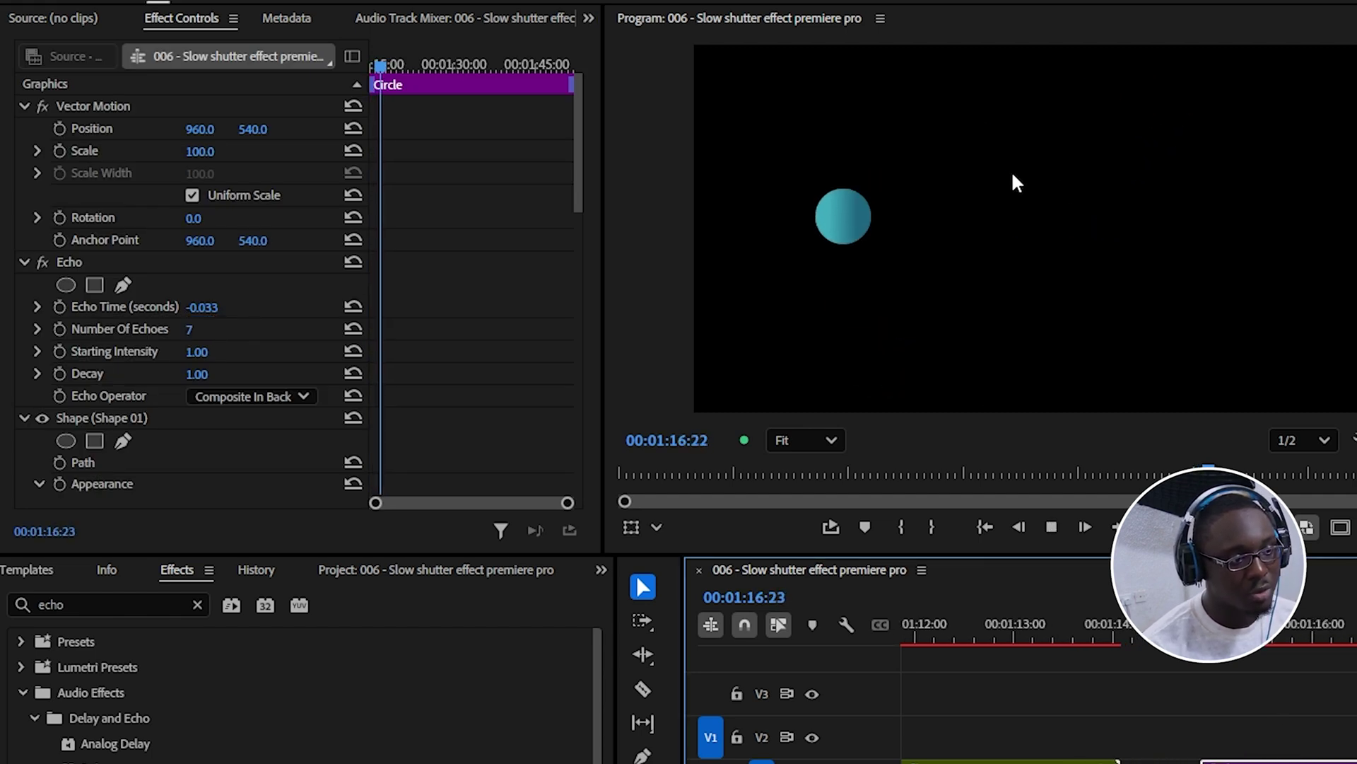
{"action": "key", "text": "space"}
{"action": "left_click_drag", "start_coordinate": [1330, 622], "coordinate": [1299, 643]}
{"action": "left_click", "coordinate": [351, 393]}
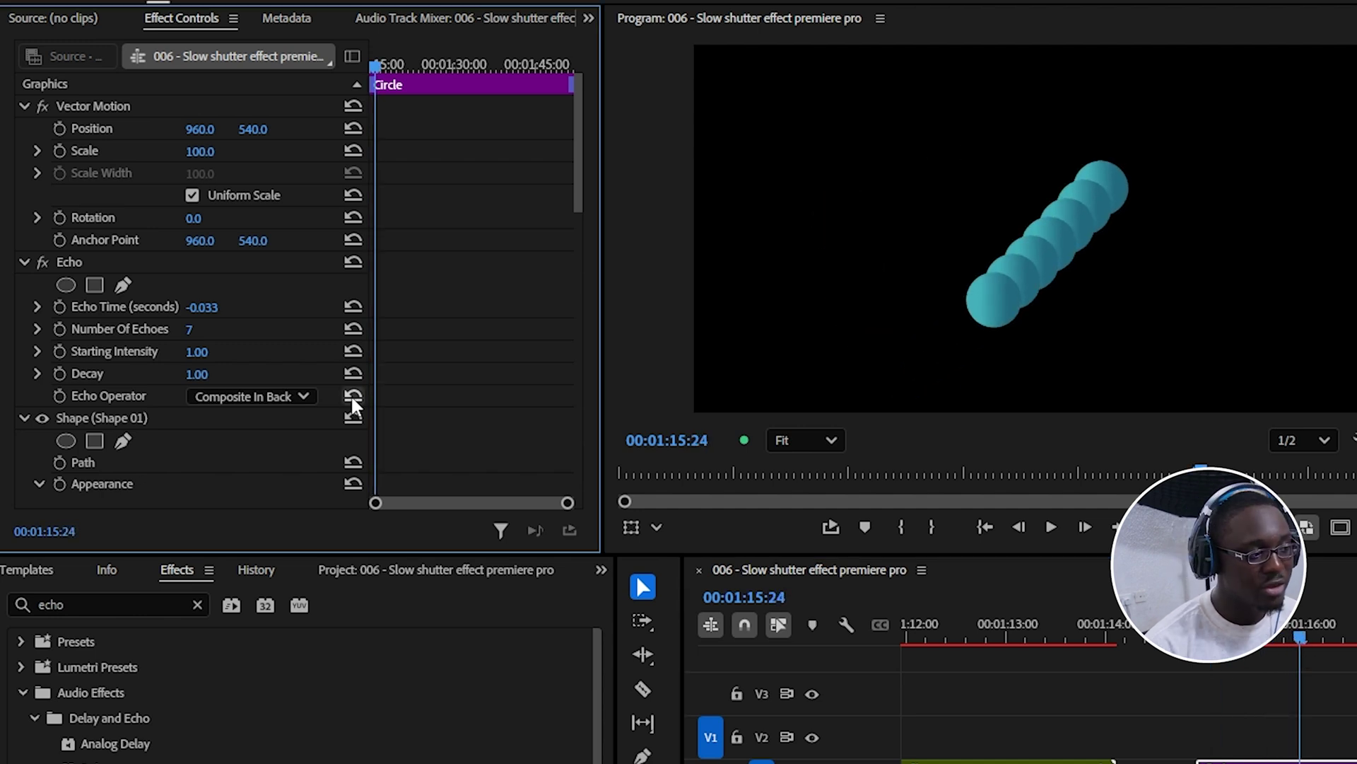
{"action": "left_click", "coordinate": [256, 400]}
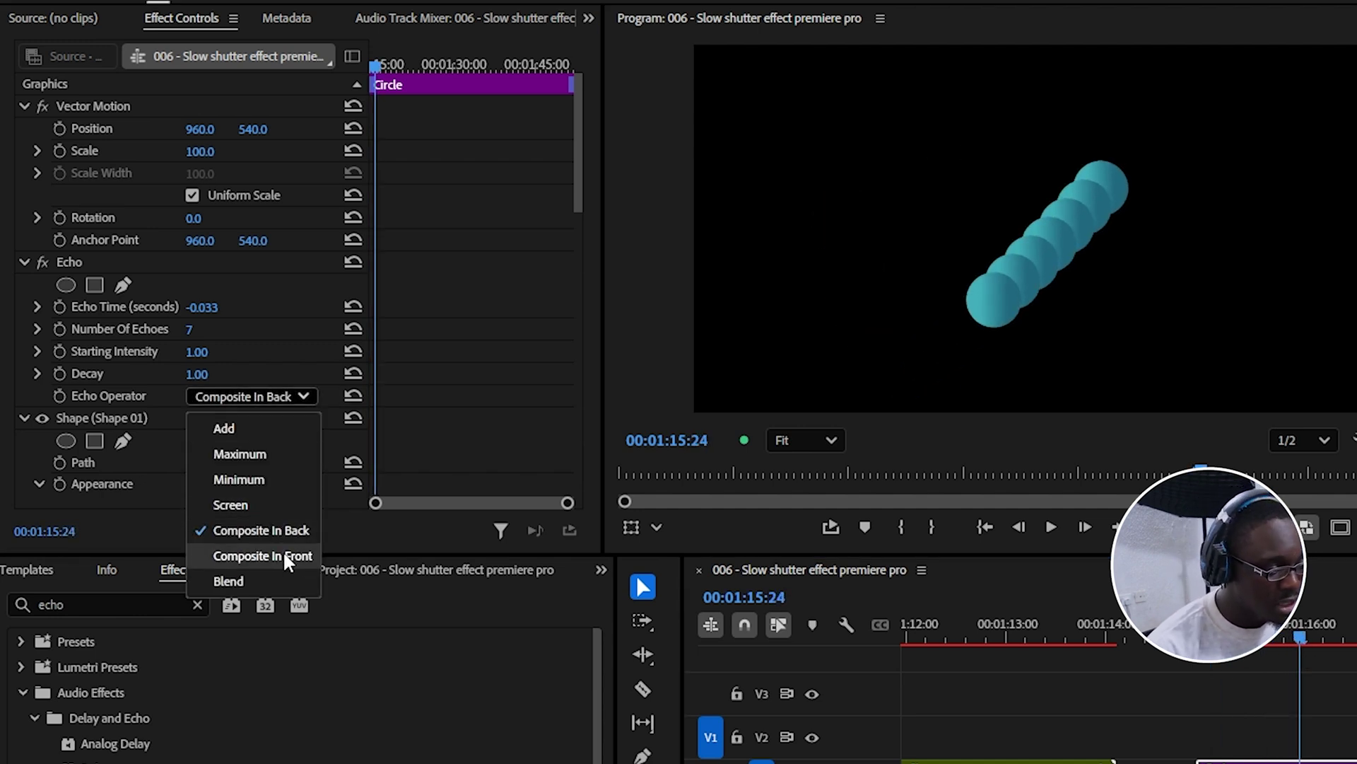
{"action": "left_click", "coordinate": [485, 339]}
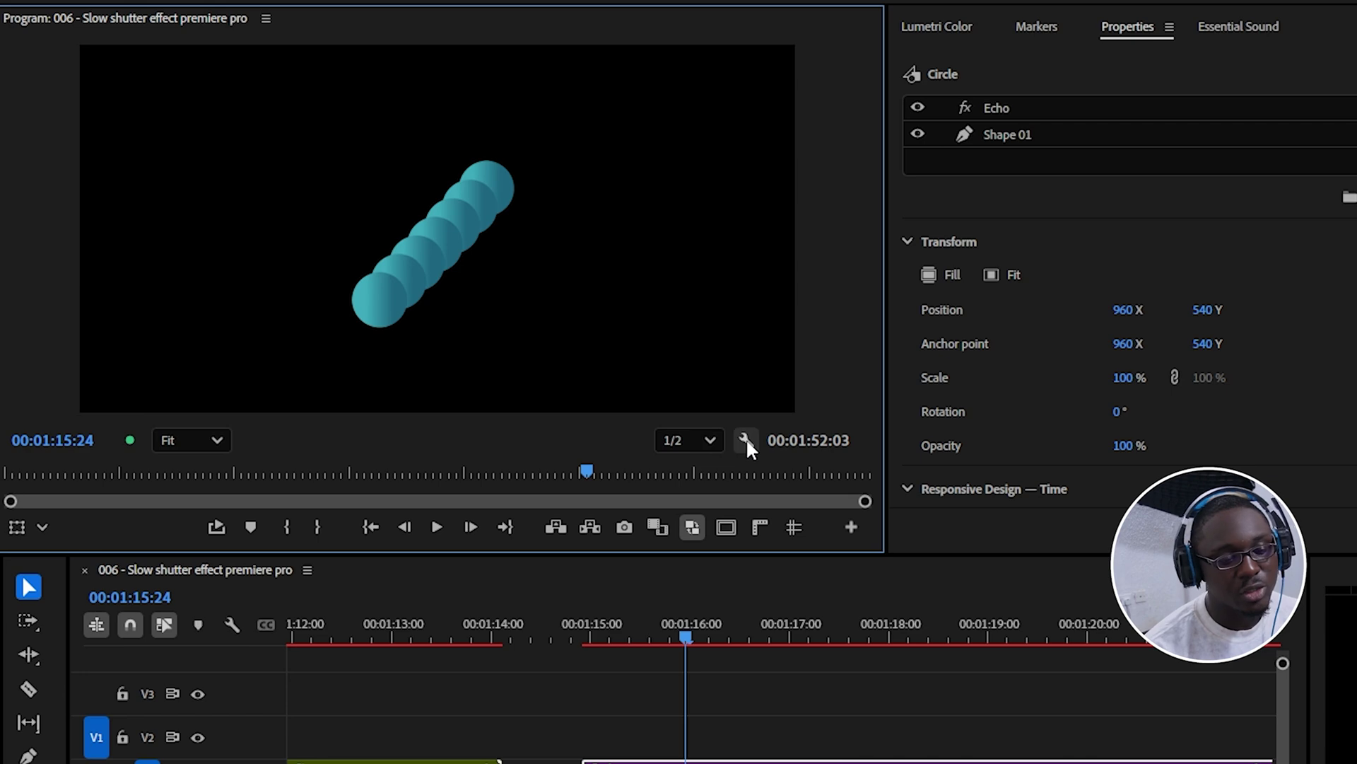
Step: Switch the Program monitor to show the Alpha channel
{"action": "left_click", "coordinate": [910, 347]}
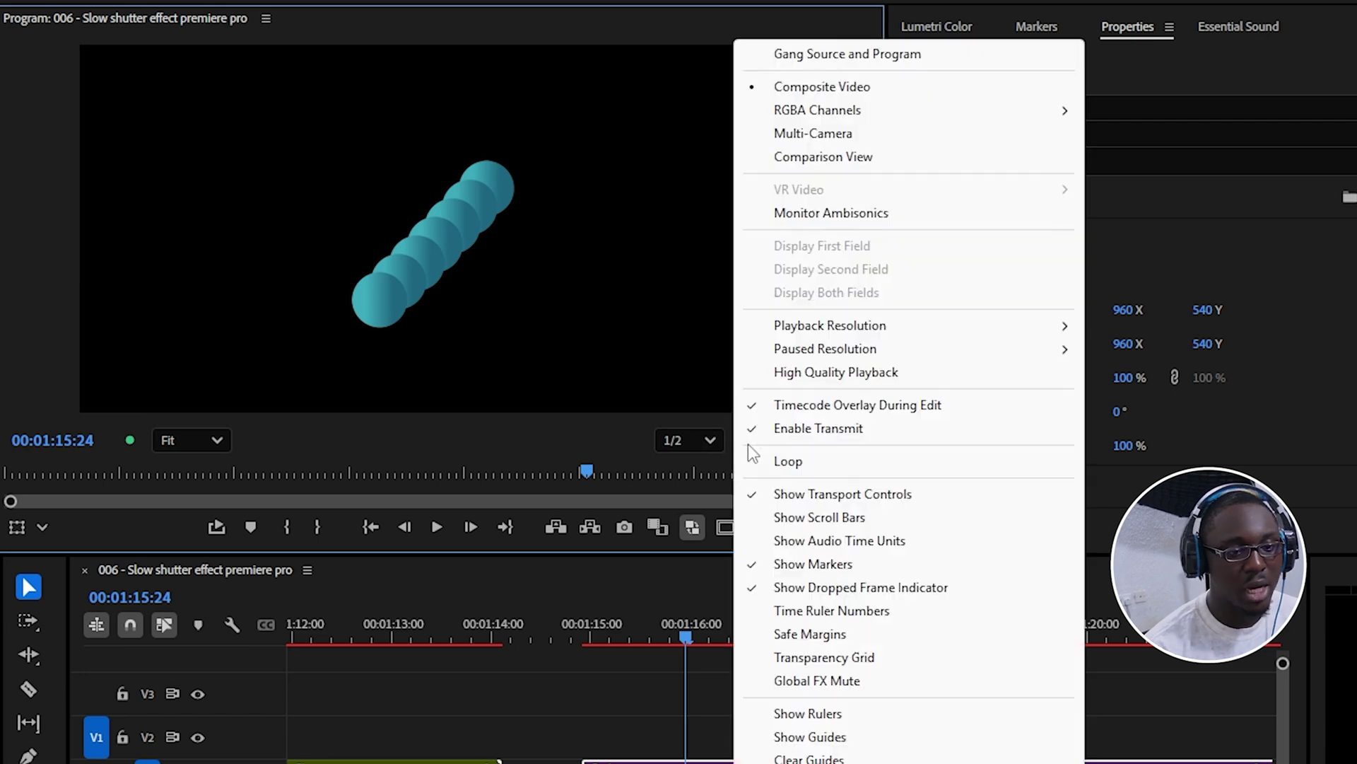
{"action": "mouse_move", "coordinate": [899, 110]}
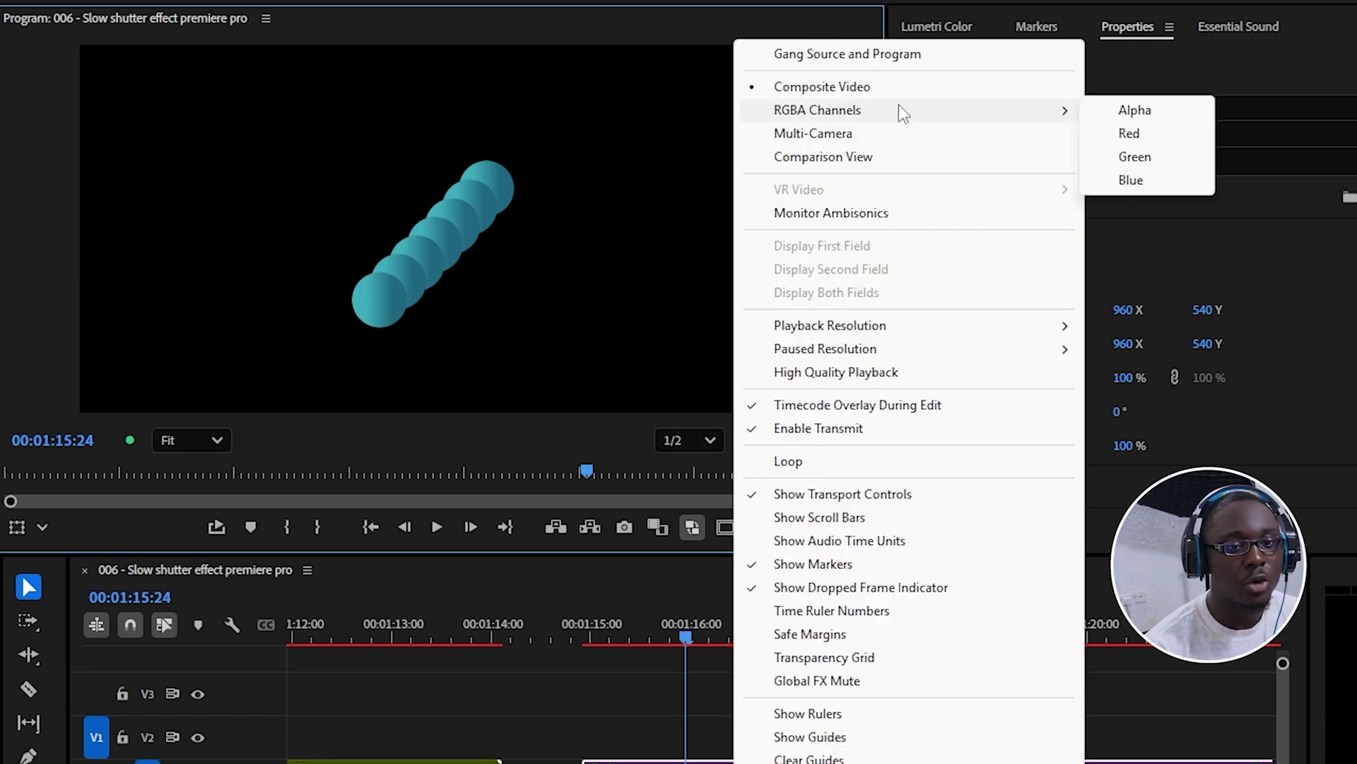
{"action": "left_click", "coordinate": [1134, 111]}
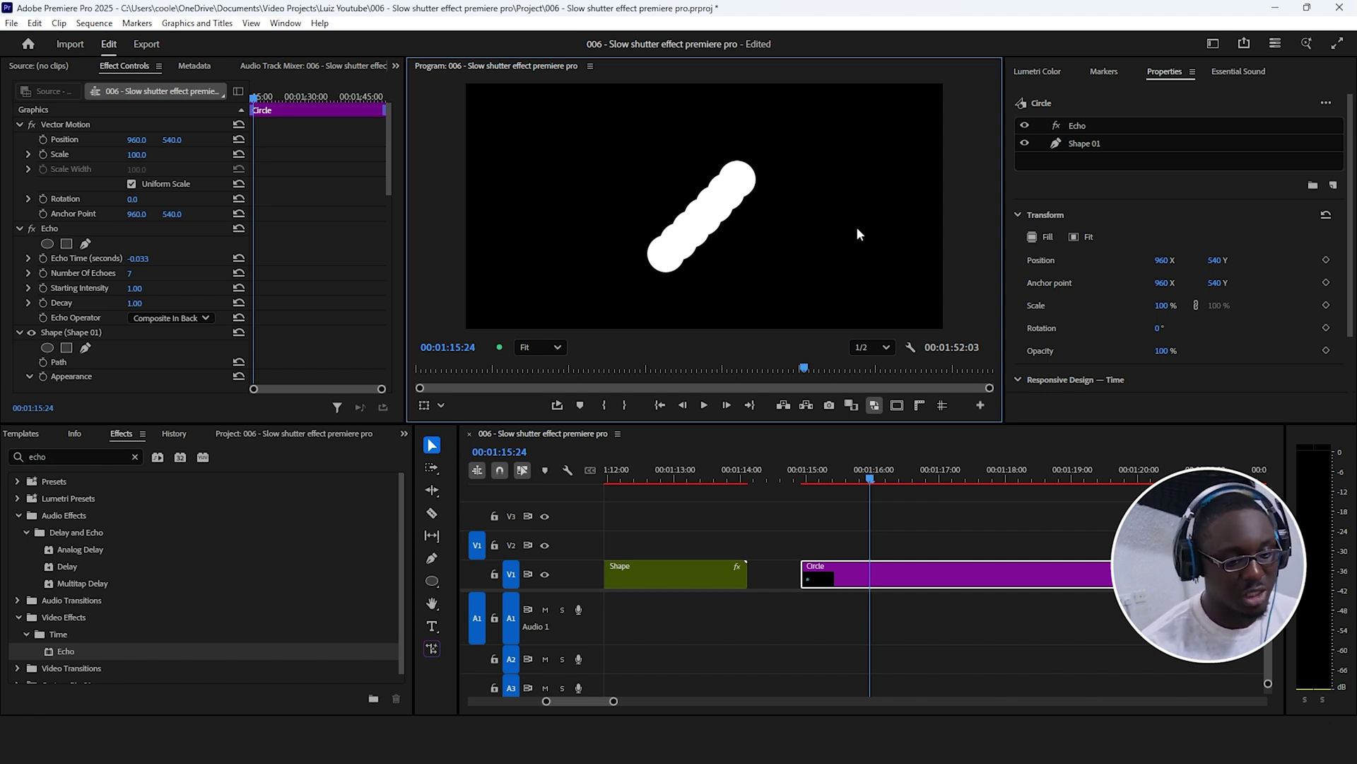
Step: Disable the Circle clip's Echo effect and scrub to watch the single circle move
{"action": "key", "text": "Left"}
{"action": "key", "text": "Left"}
{"action": "key", "text": "Left"}
{"action": "key", "text": "Left"}
{"action": "key", "text": "Left"}
{"action": "key", "text": "Left"}
{"action": "left_click", "coordinate": [32, 229]}
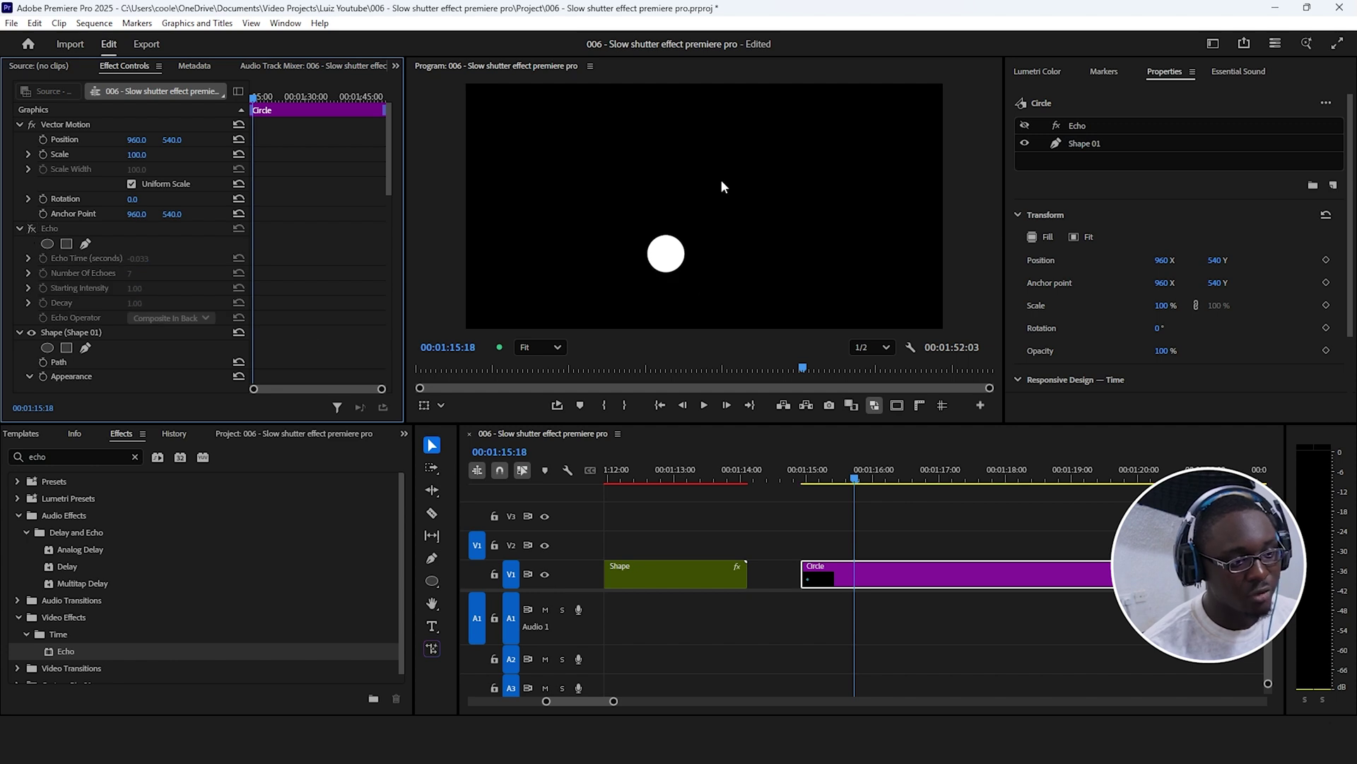
{"action": "left_click_drag", "start_coordinate": [852, 480], "coordinate": [905, 486]}
{"action": "left_click", "coordinate": [812, 494]}
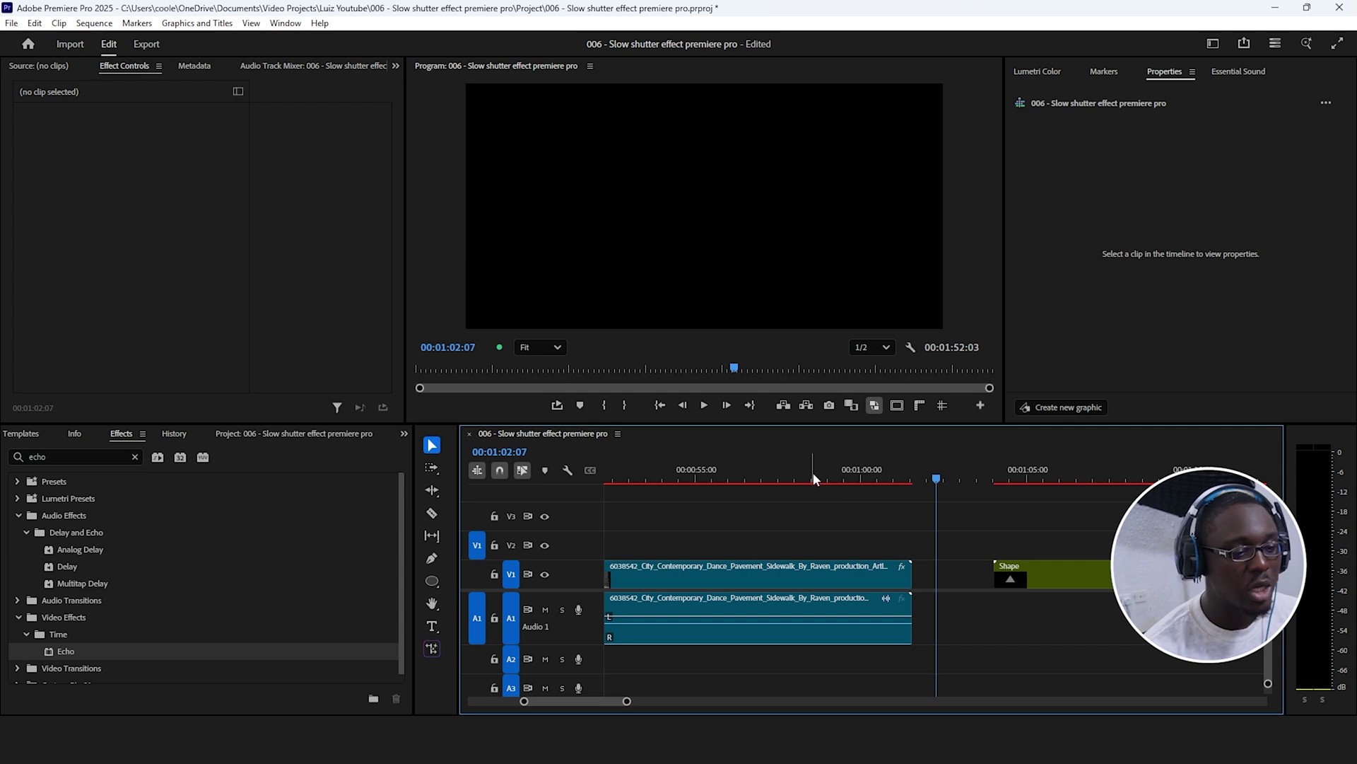
{"action": "left_click", "coordinate": [782, 481]}
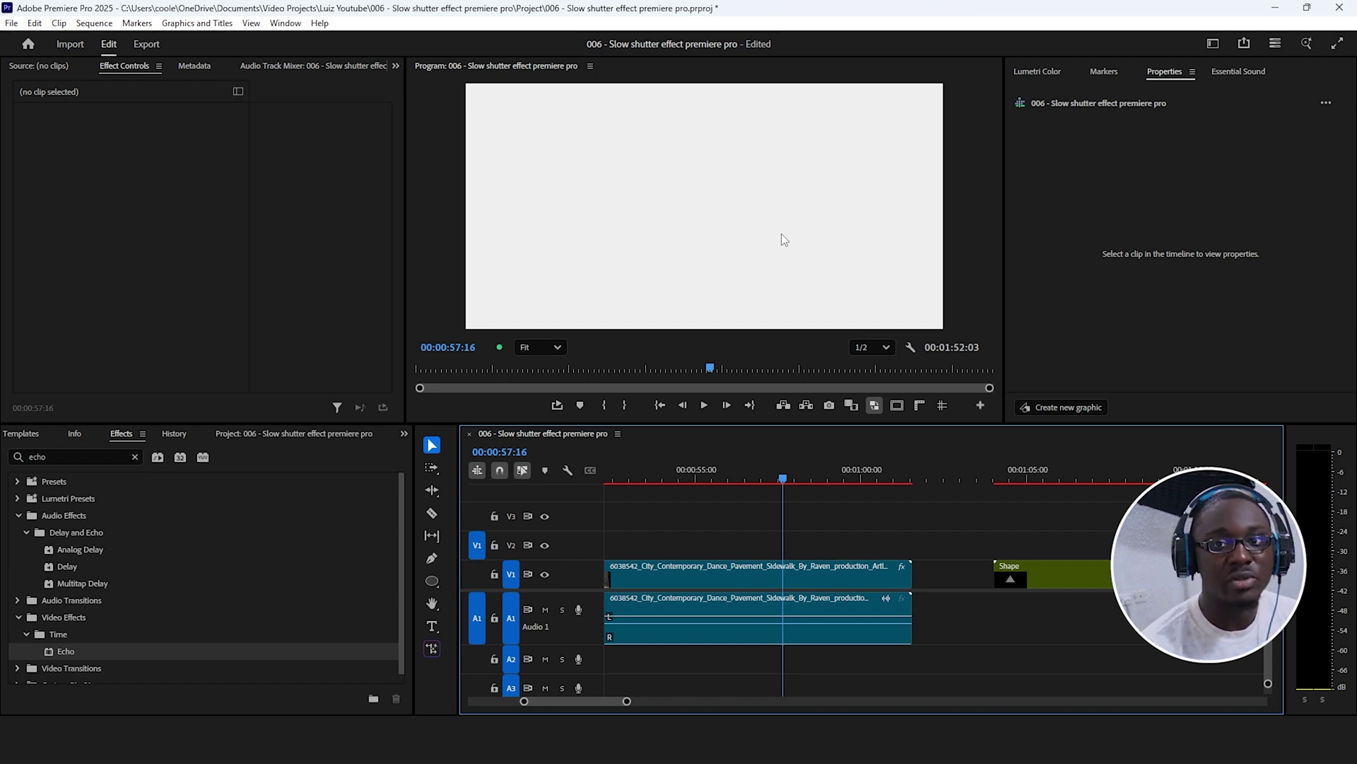
{"action": "left_click", "coordinate": [832, 582]}
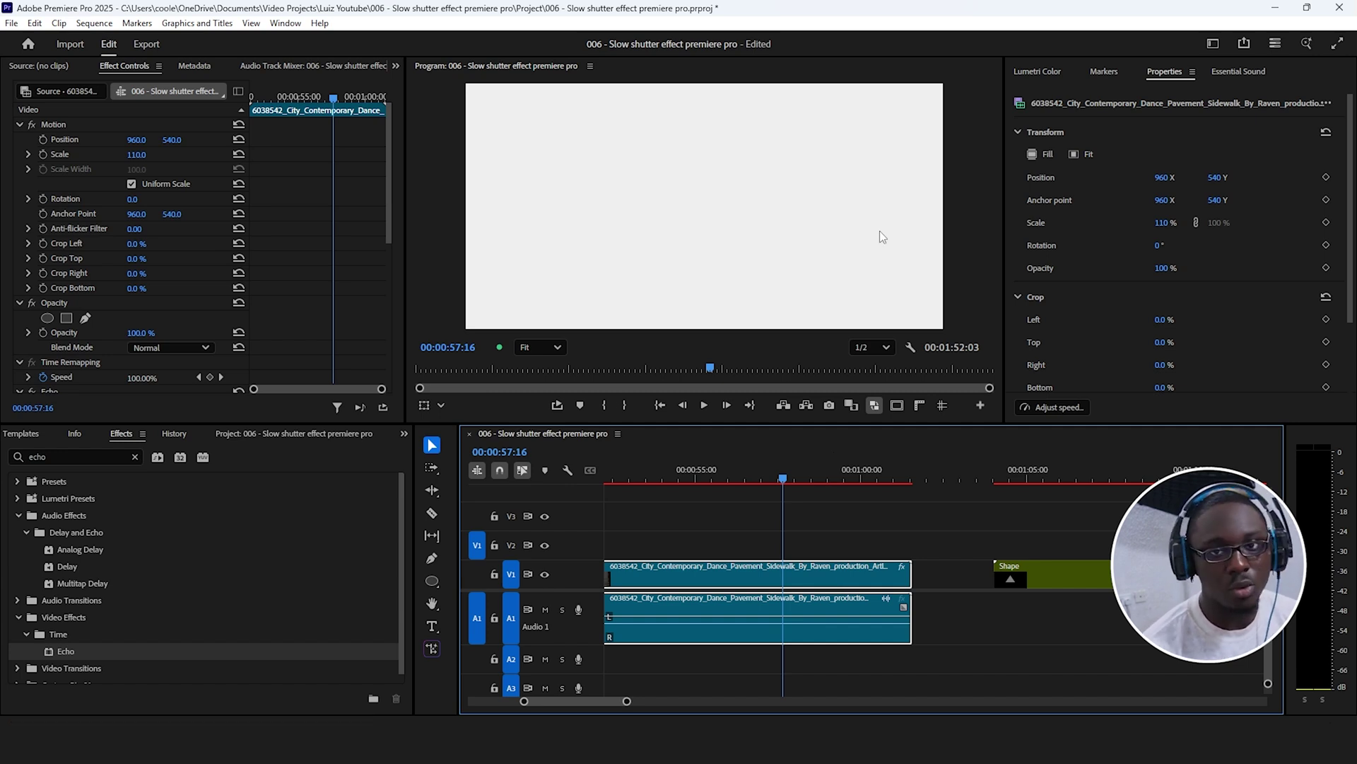
{"action": "key", "text": "minus"}
{"action": "left_click", "coordinate": [787, 478]}
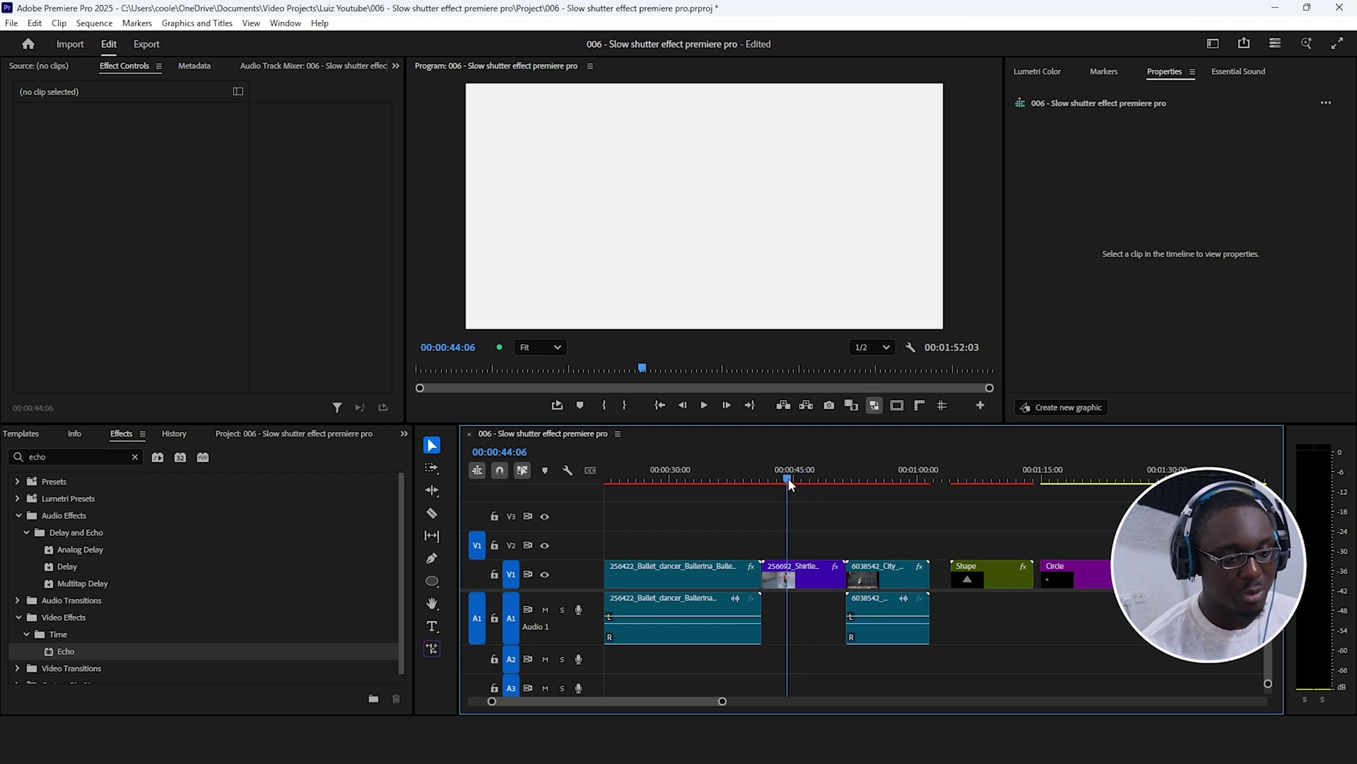
{"action": "left_click", "coordinate": [677, 479]}
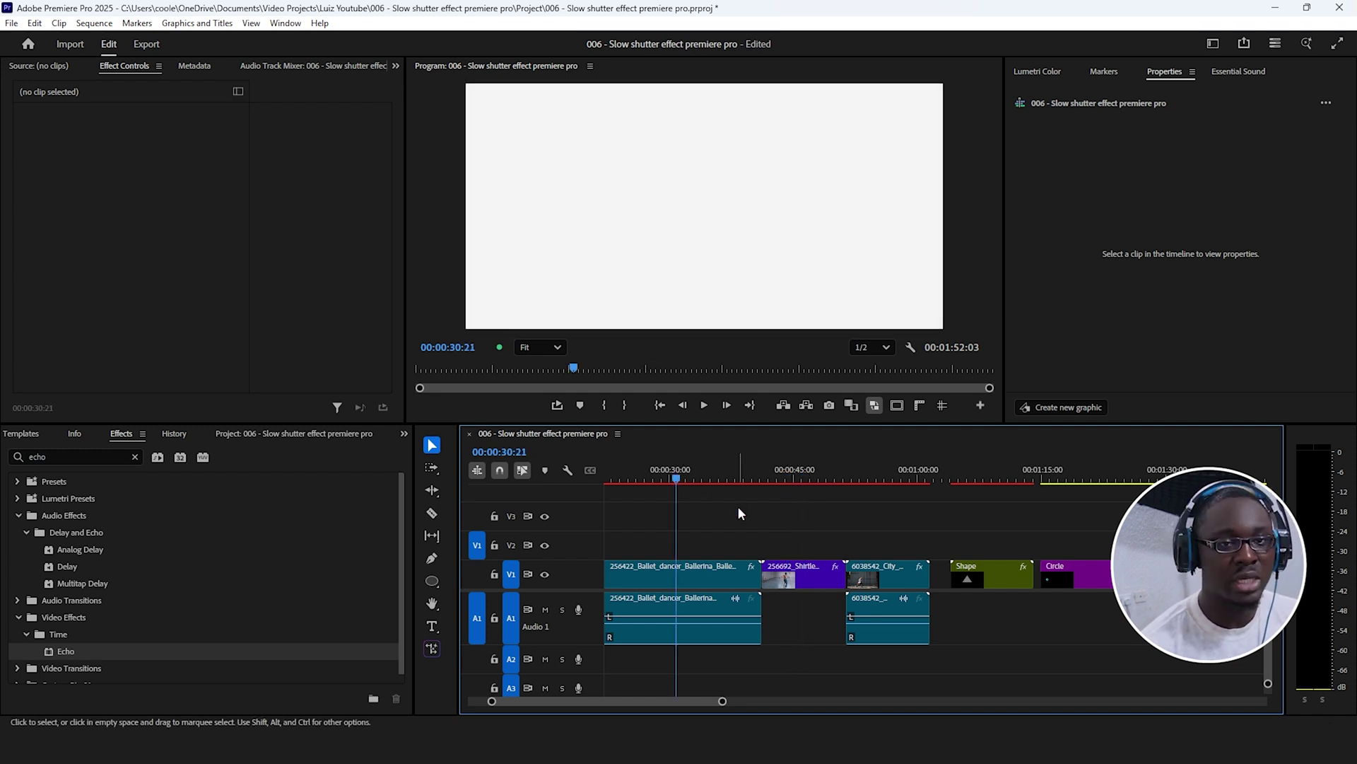
{"action": "left_click", "coordinate": [991, 472]}
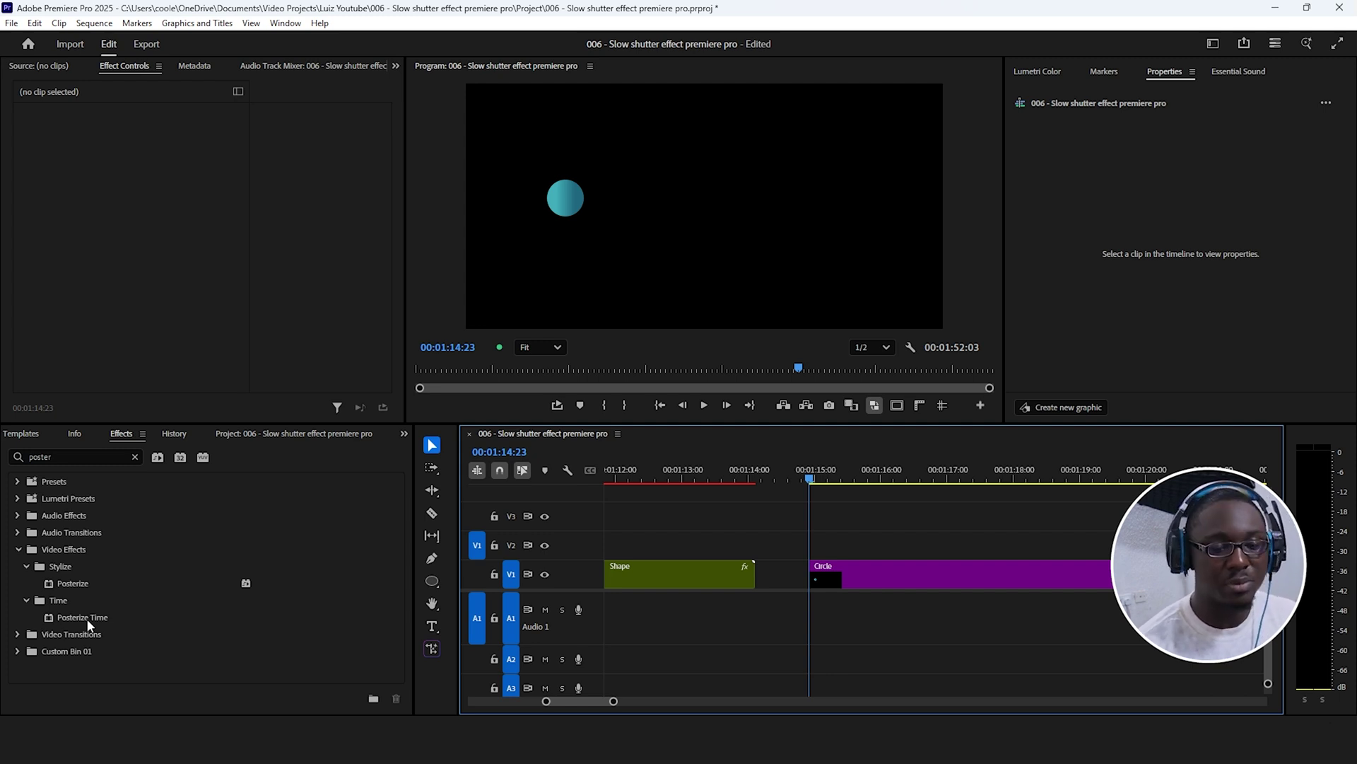
Step: Split the Circle clip at 01:17:00
{"action": "key", "text": "space"}
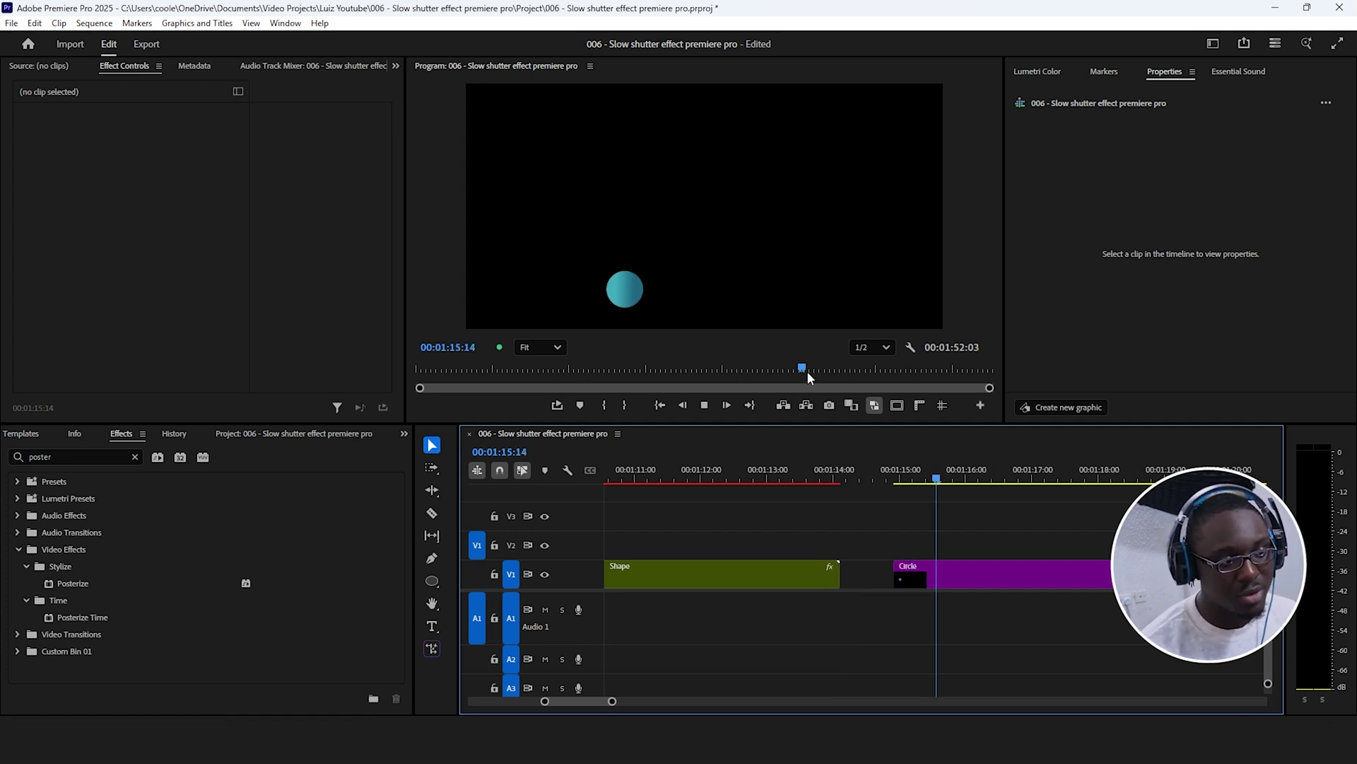
{"action": "key", "text": "space"}
{"action": "left_click", "coordinate": [940, 560]}
{"action": "key", "text": "ctrl+k"}
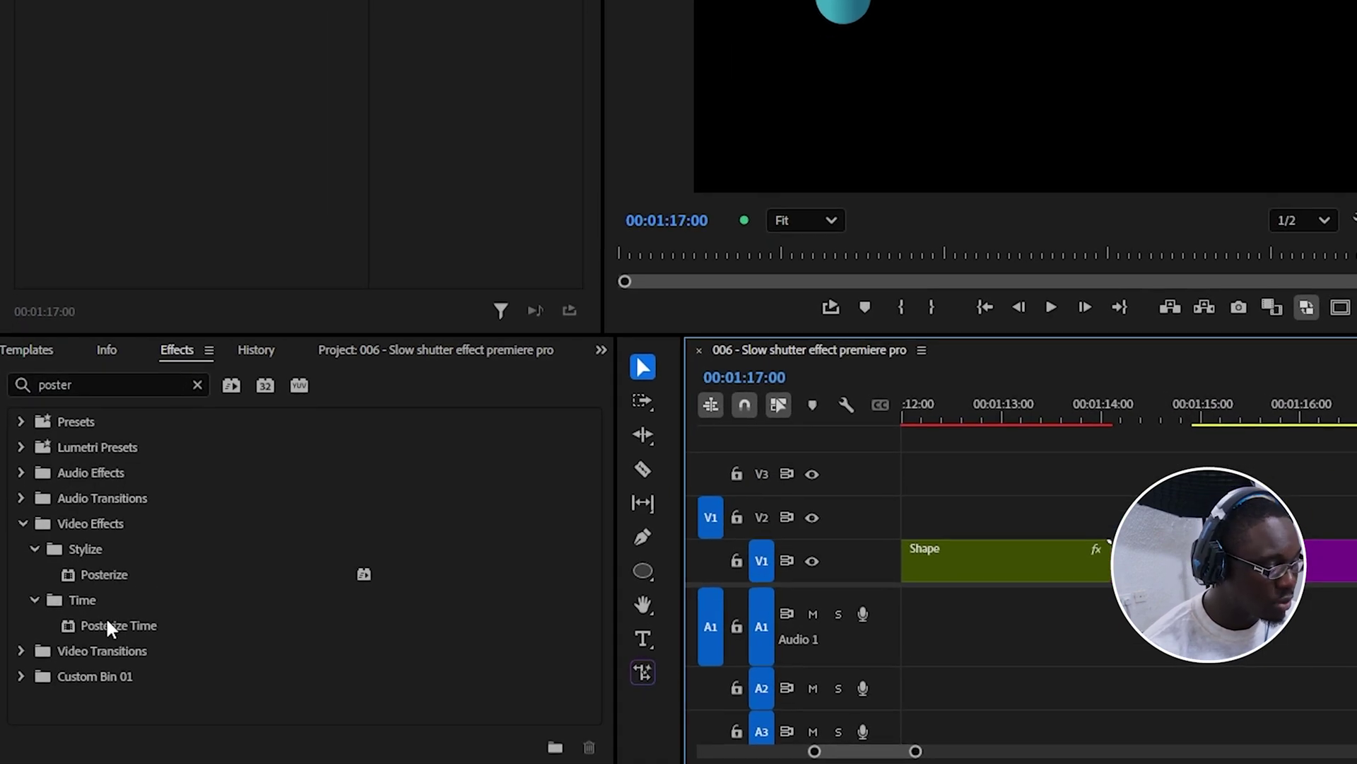
Step: Add Posterize Time at 12 fps to the second Circle clip and preview
{"action": "left_click_drag", "start_coordinate": [85, 616], "coordinate": [965, 581]}
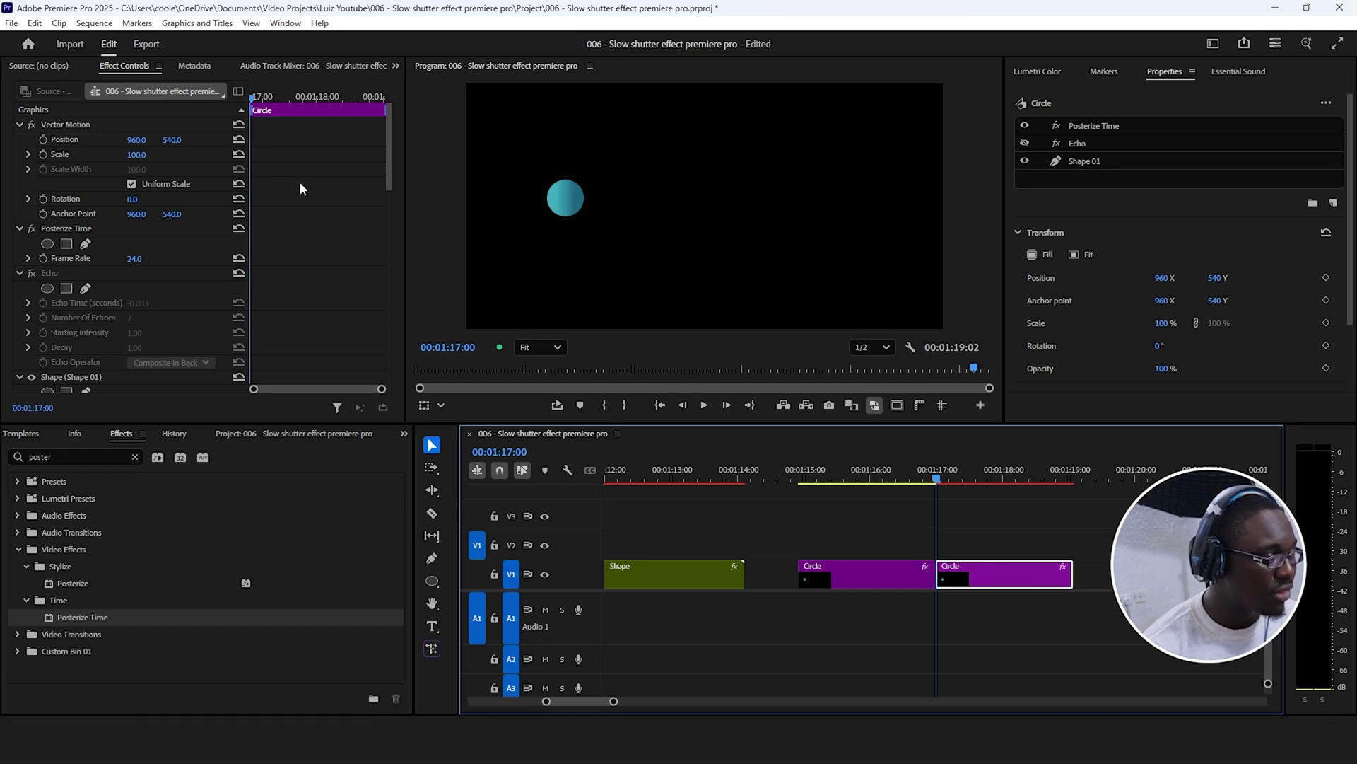
{"action": "scroll", "coordinate": [311, 212], "scroll_direction": "down", "scroll_amount": 5}
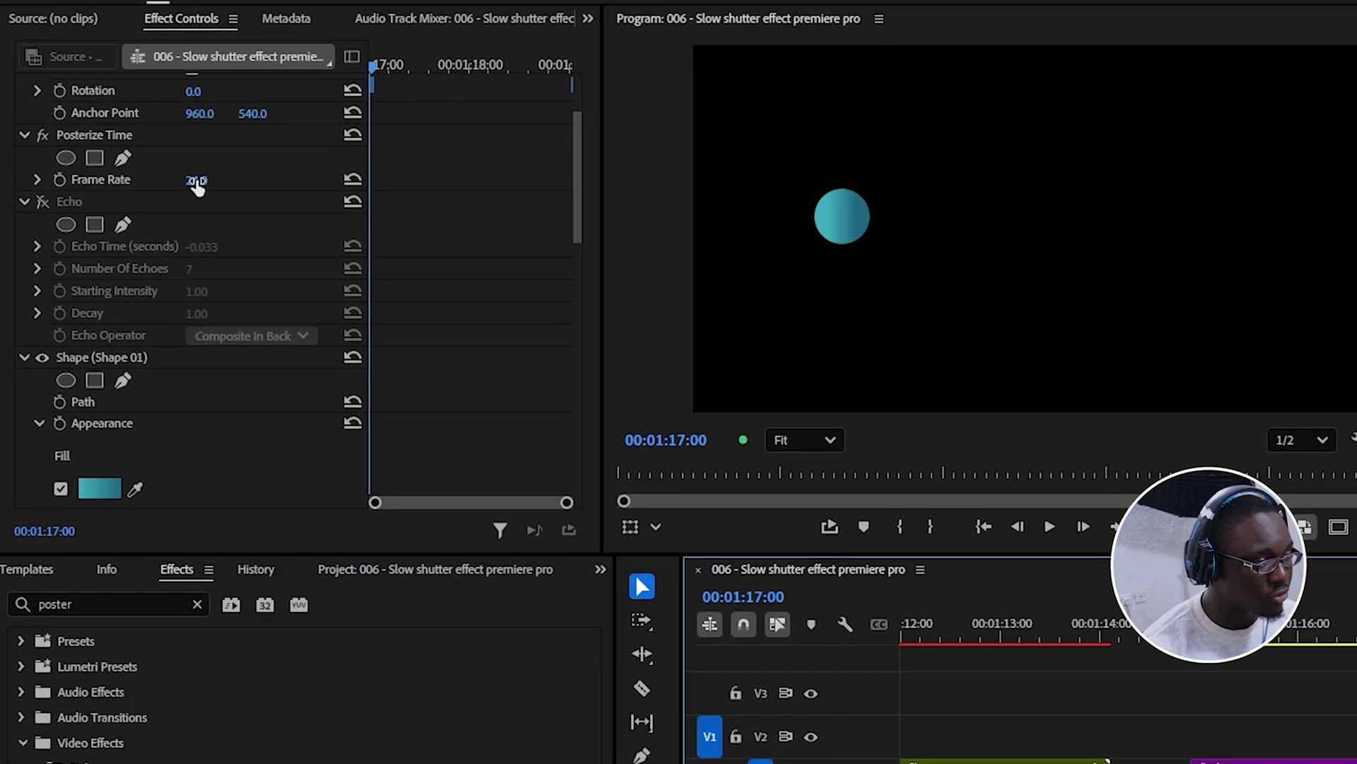
{"action": "left_click", "coordinate": [136, 173]}
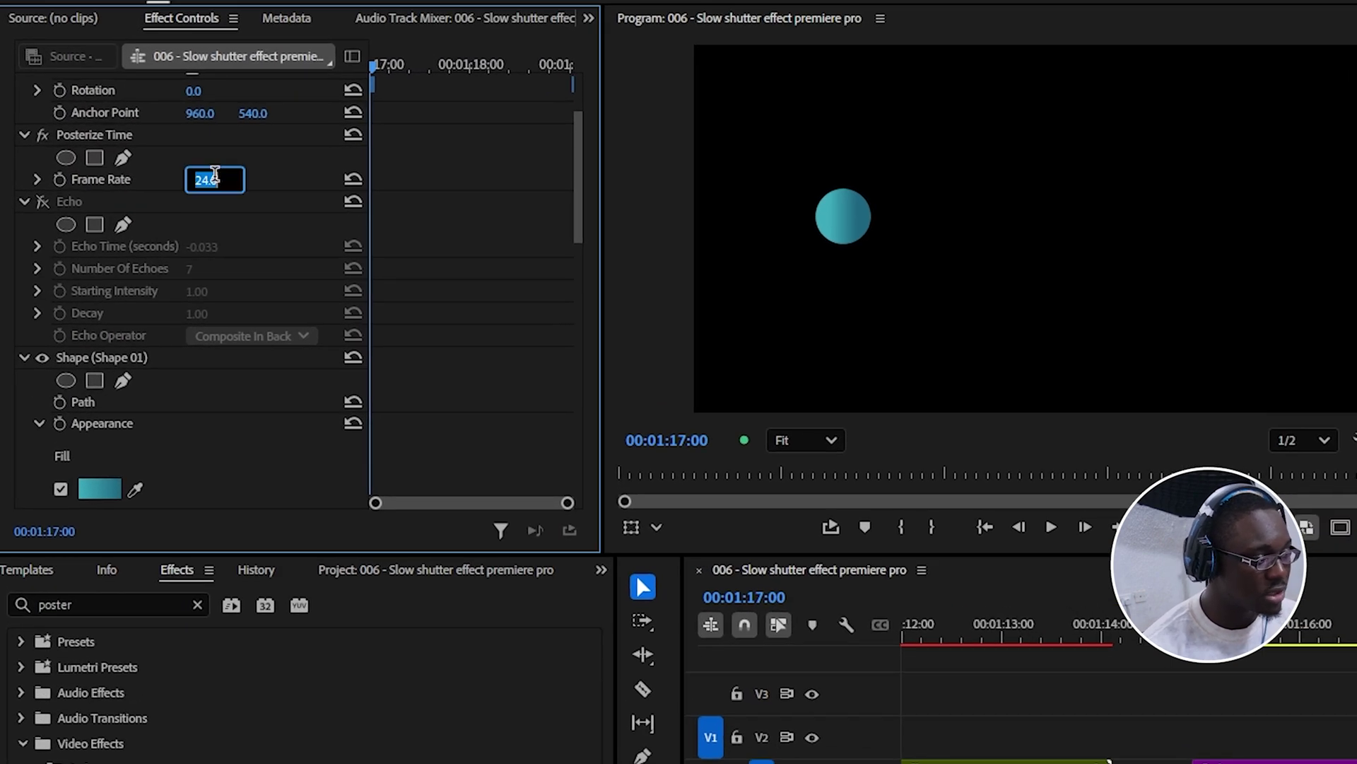
{"action": "type", "text": "12"}
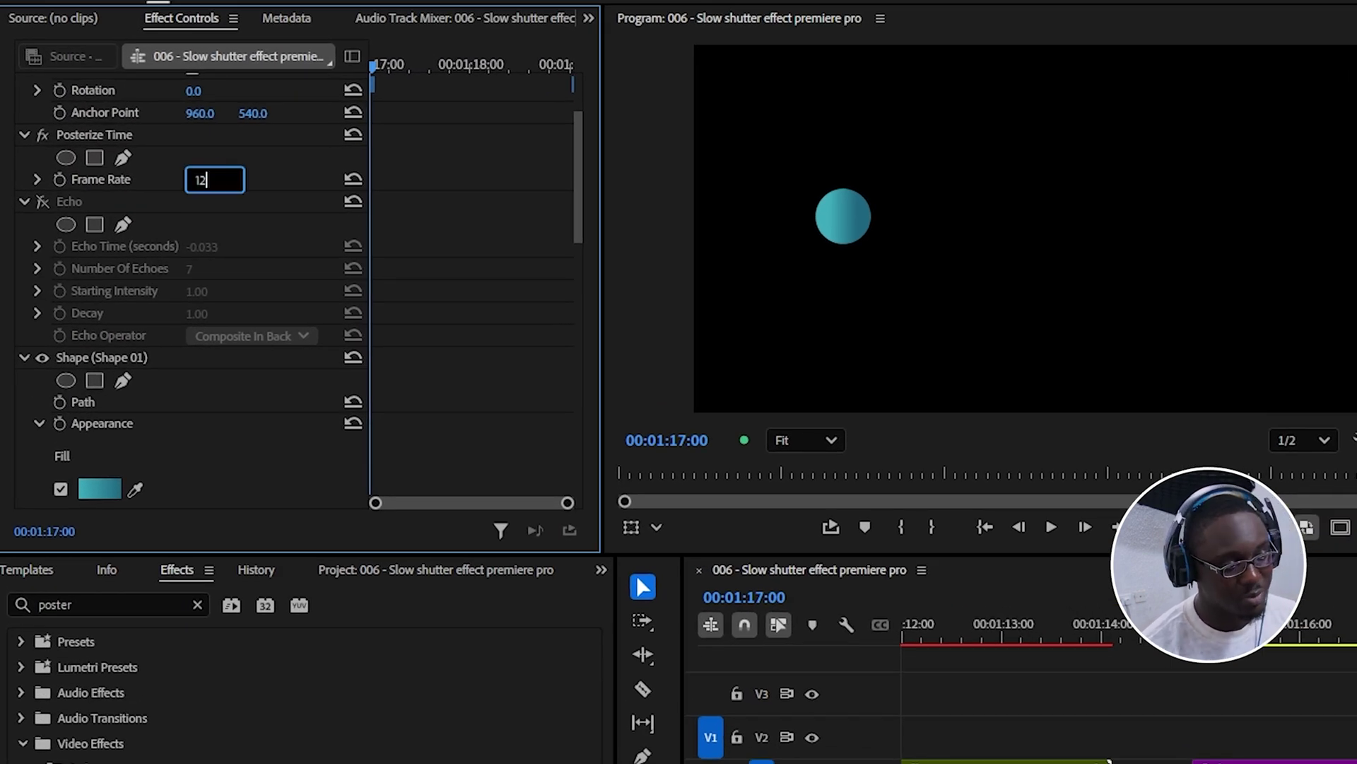
{"action": "key", "text": "Return"}
{"action": "key", "text": "space"}
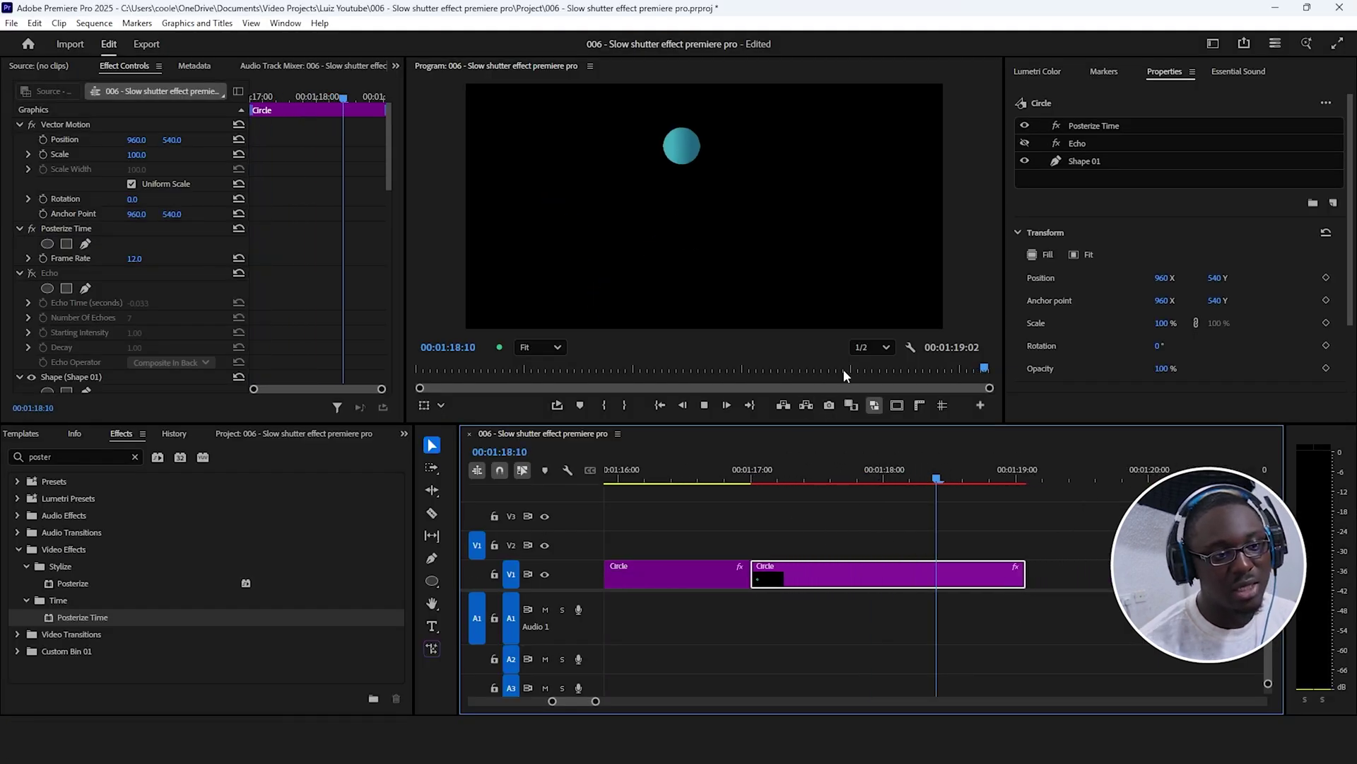
{"action": "key", "text": "space"}
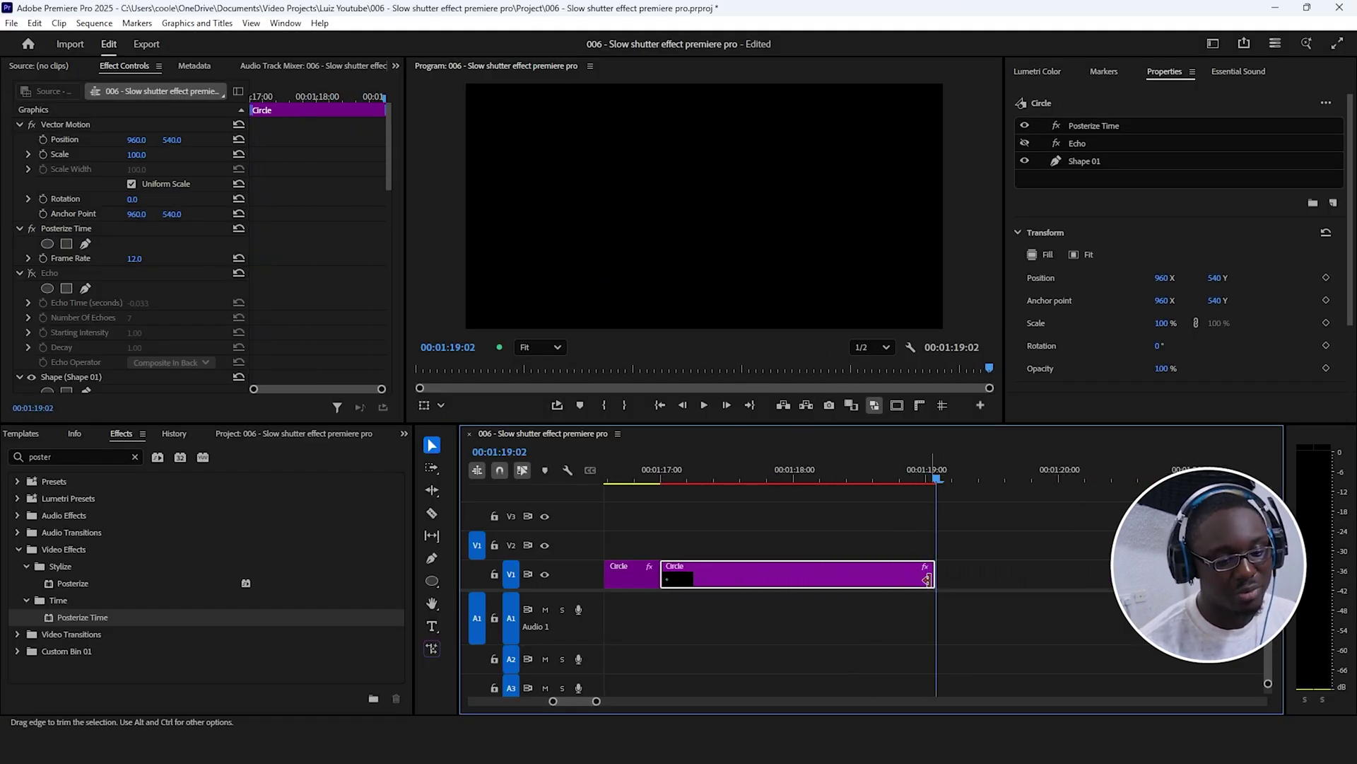
Step: Play back both Circle clip halves to compare the normal and posterized motion
{"action": "left_click_drag", "start_coordinate": [924, 500], "coordinate": [764, 590]}
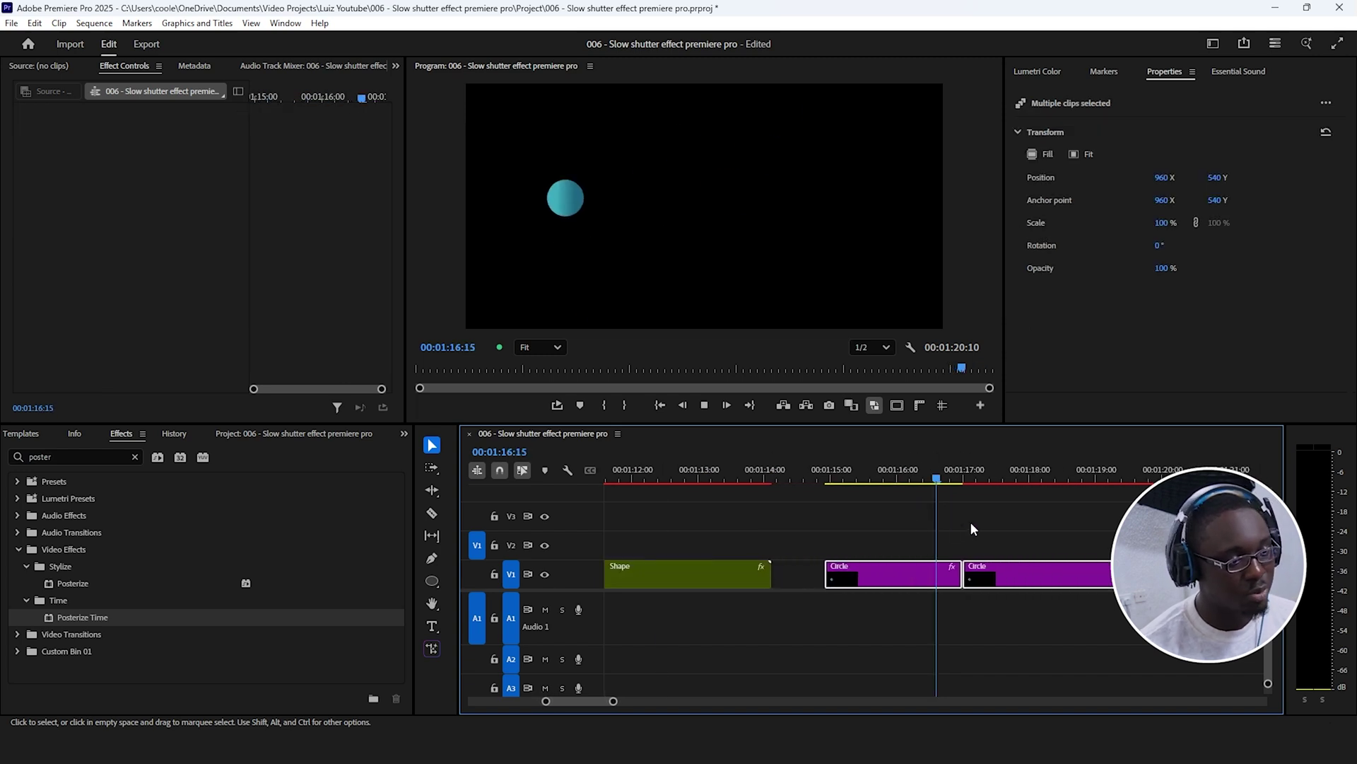
{"action": "left_click_drag", "start_coordinate": [849, 491], "coordinate": [899, 594]}
{"action": "key", "text": "space"}
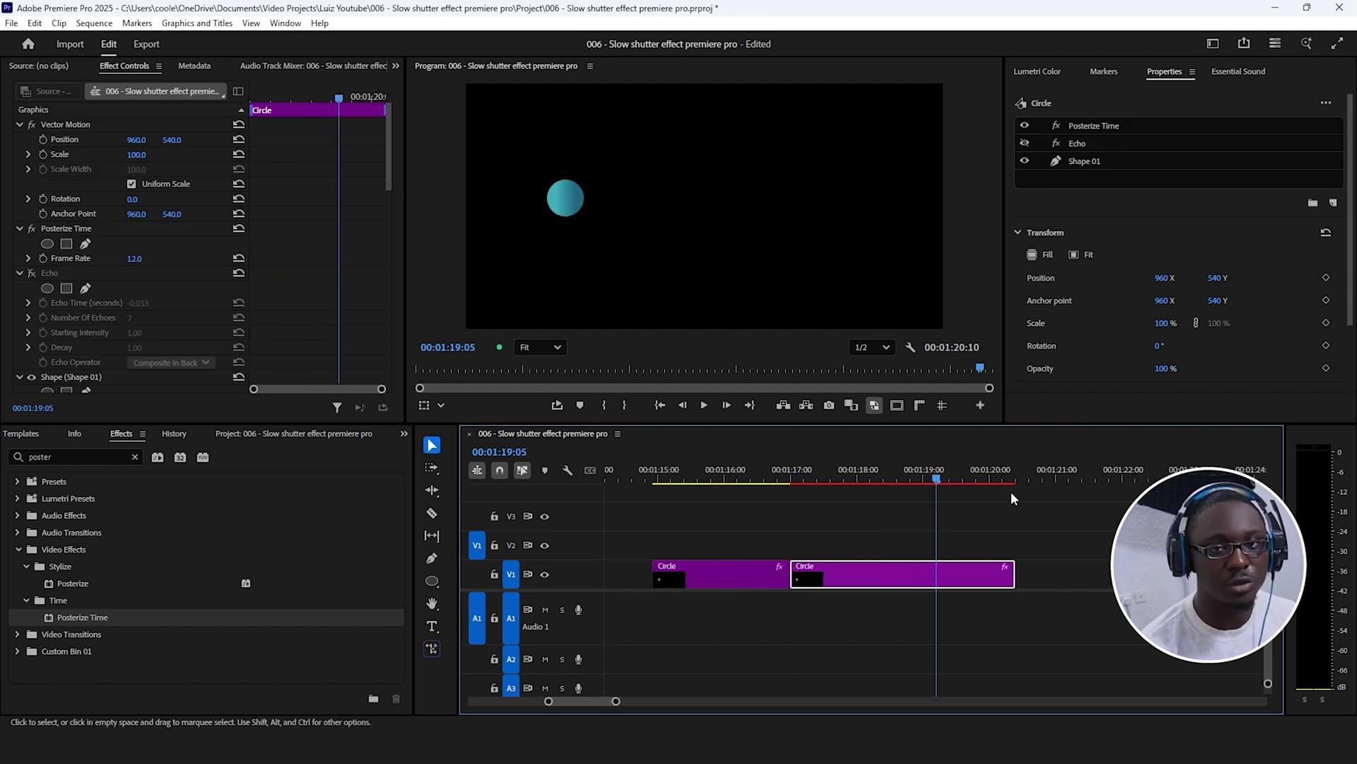
{"action": "left_click", "coordinate": [1011, 498]}
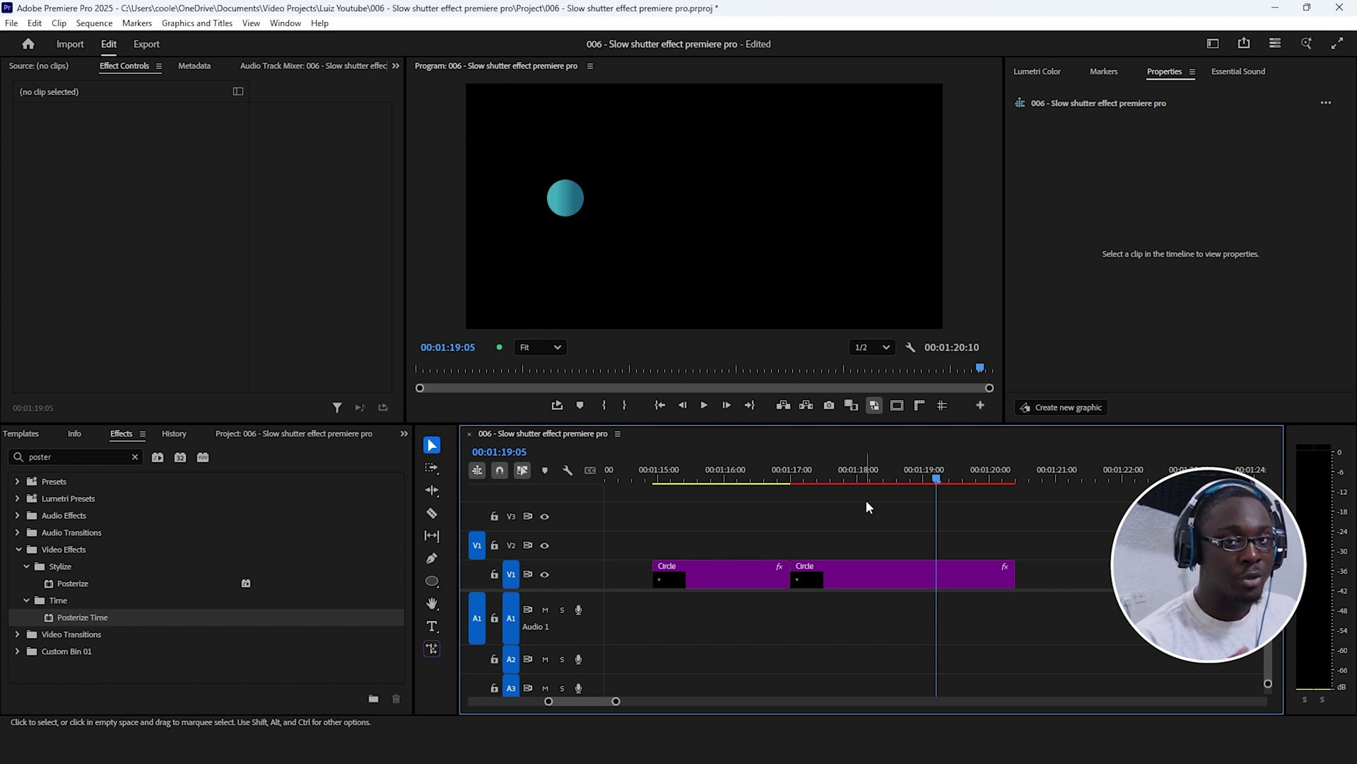